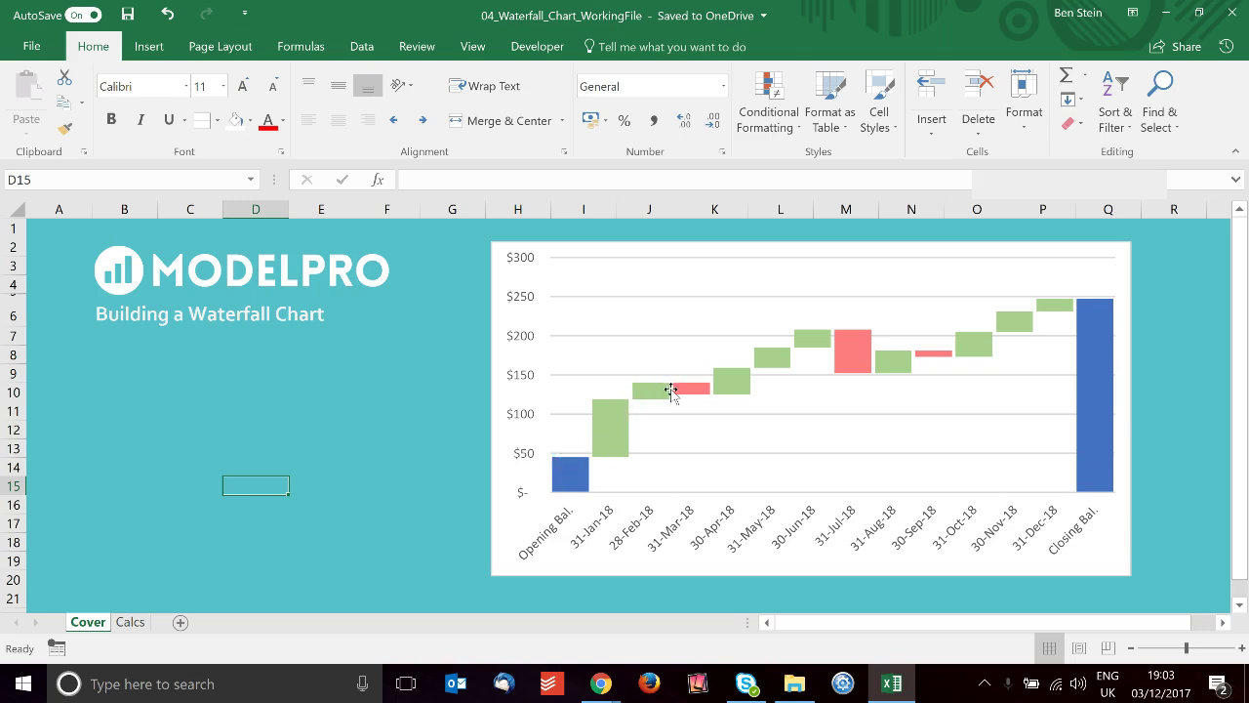
- Move the monthly dollar values on the Calcs sheet from C7:C18 to F7:F18
{"action": "left_click", "coordinate": [132, 622]}
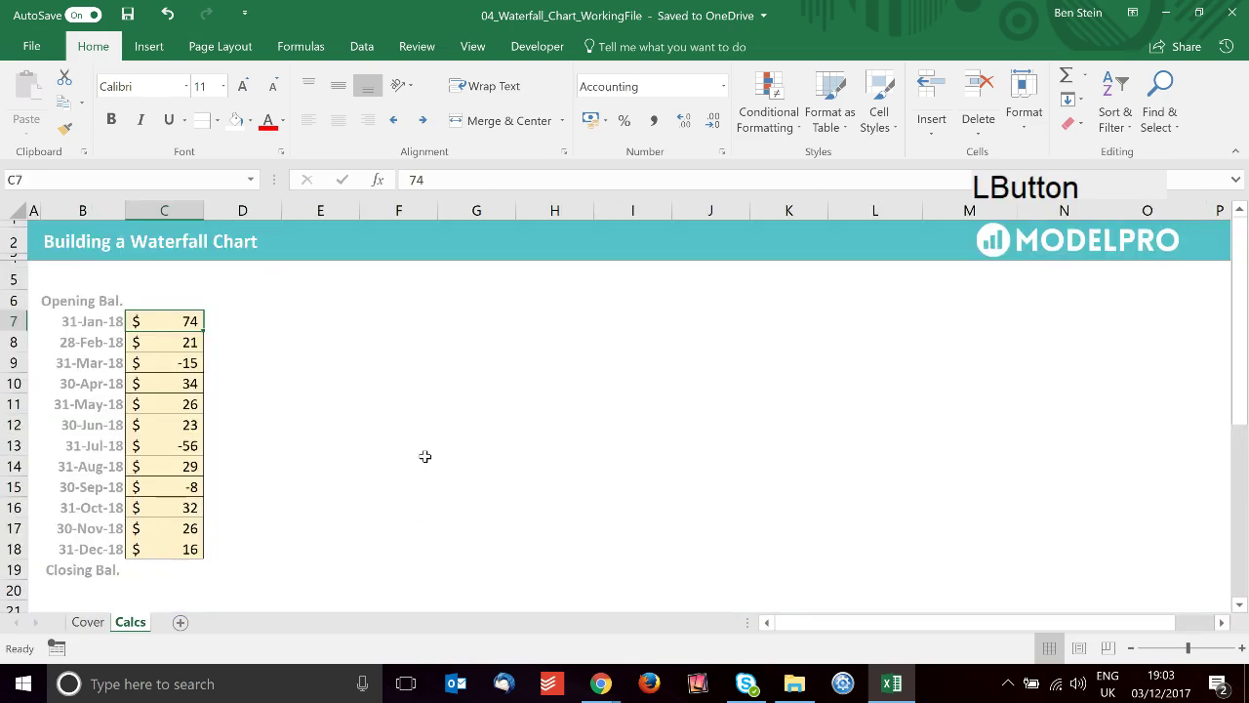
{"action": "left_click", "coordinate": [426, 461]}
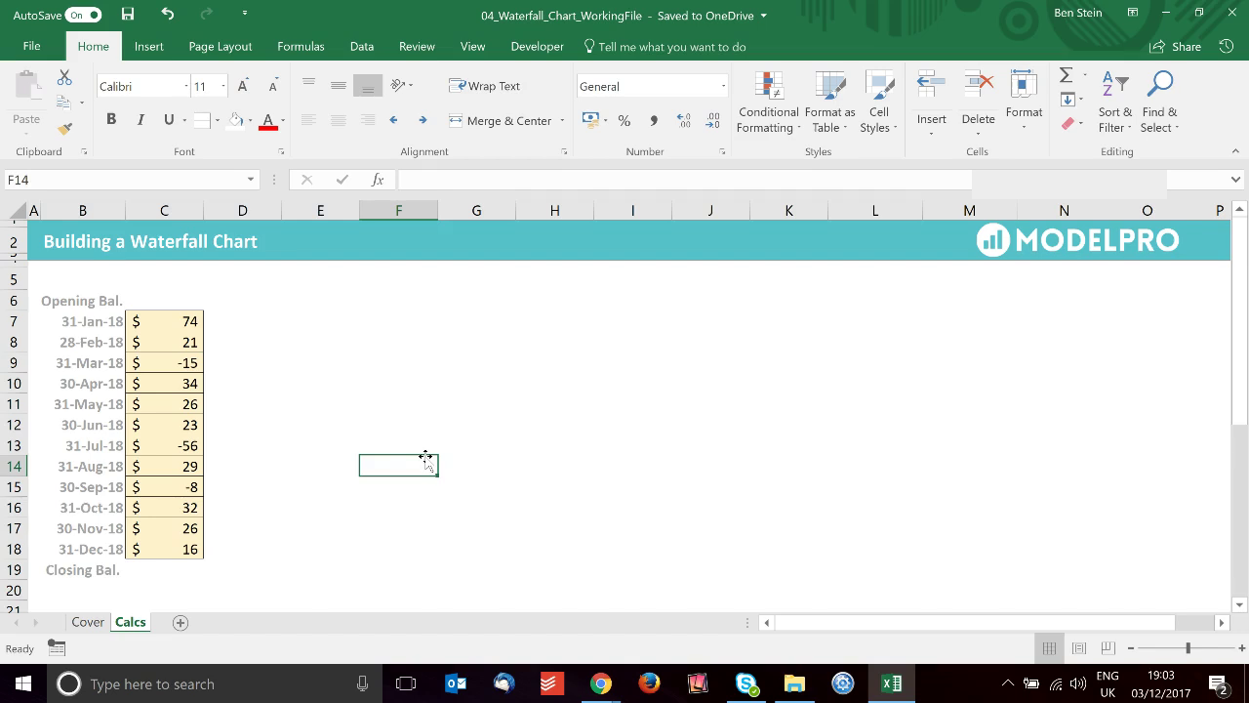
{"action": "key", "text": "Left"}
{"action": "key", "text": "Left"}
{"action": "key", "text": "Up"}
{"action": "key", "text": "Left"}
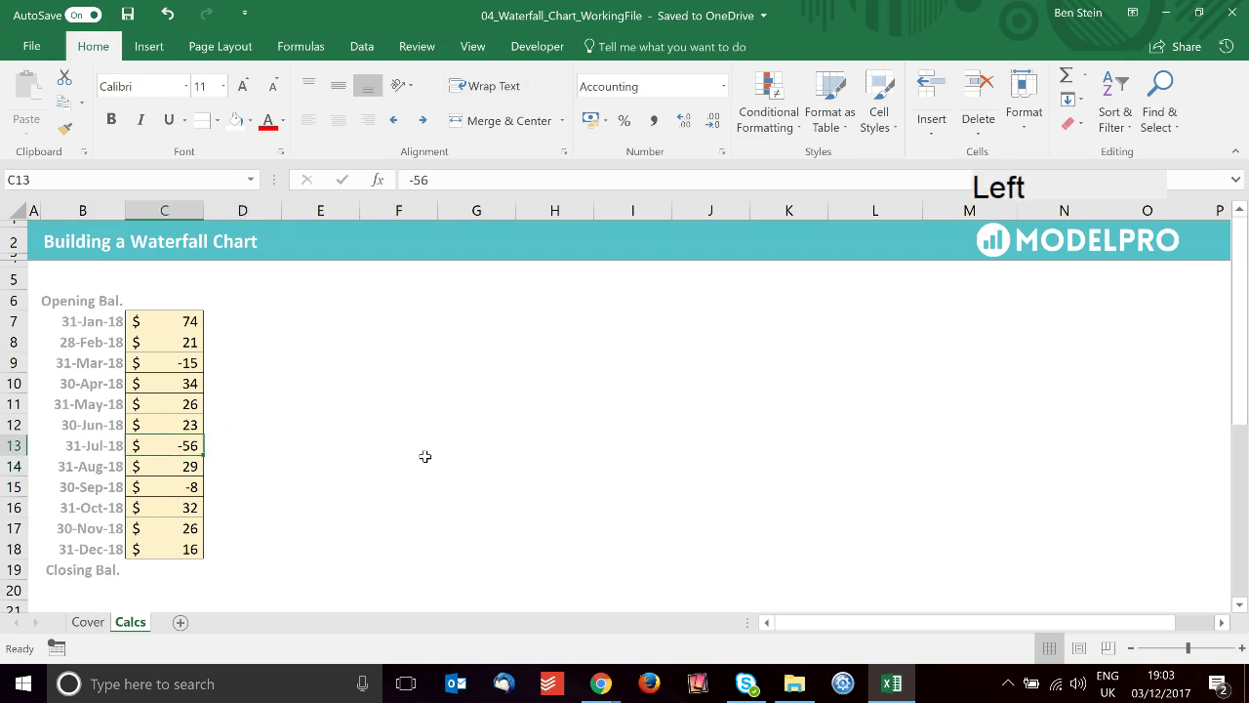
{"action": "key", "text": "Down"}
{"action": "key", "text": "Down"}
{"action": "key", "text": "Down"}
{"action": "key", "text": "Down"}
{"action": "key", "text": "Down"}
{"action": "key", "text": "ctrl+shift+Up"}
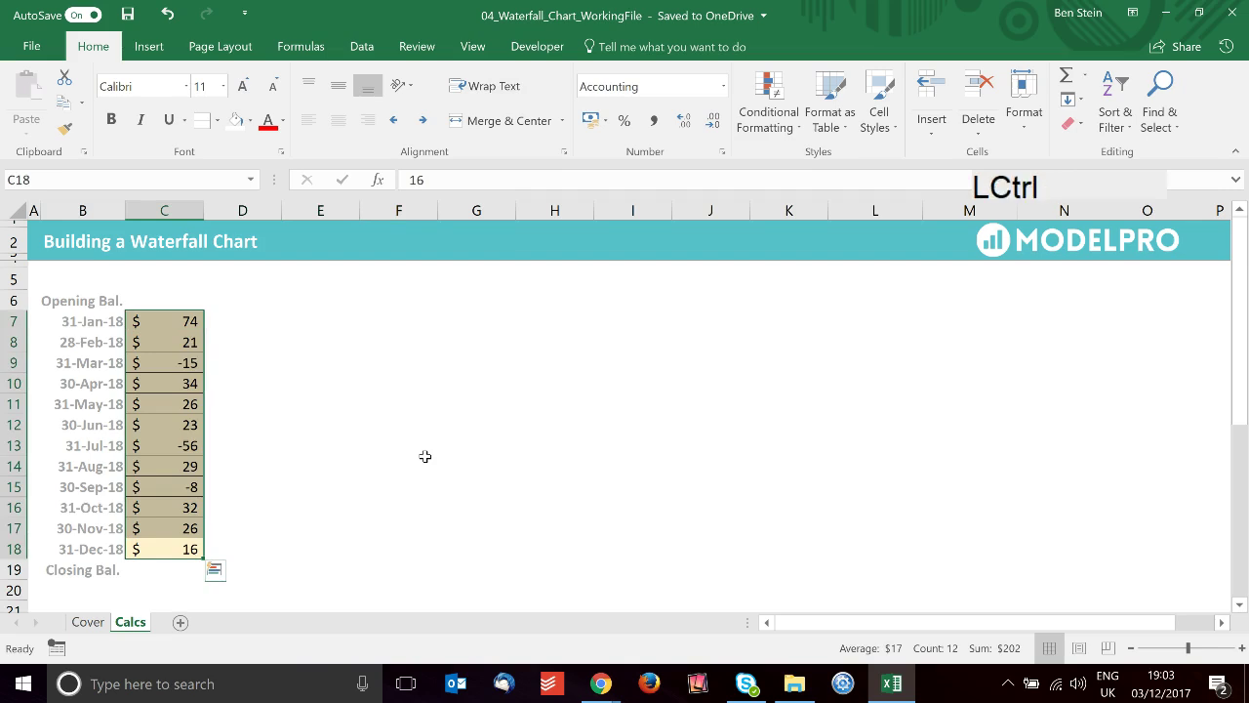
{"action": "key", "text": "ctrl+x"}
{"action": "key", "text": "Right"}
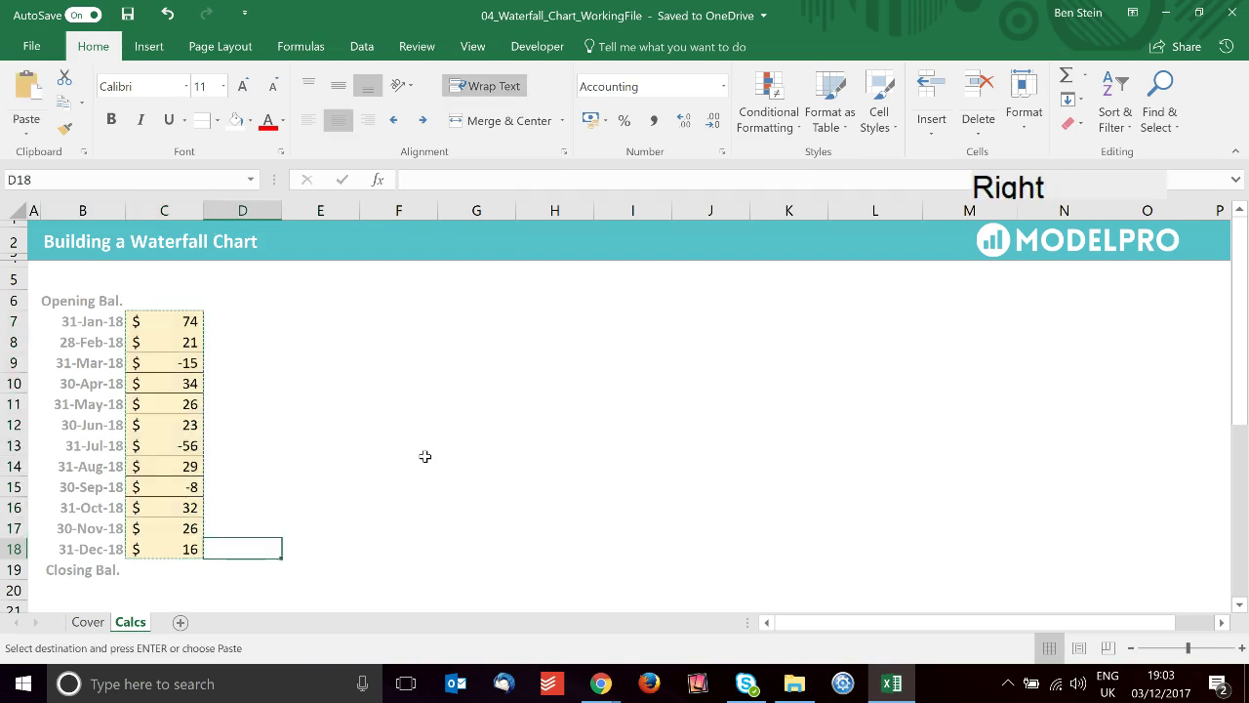
{"action": "key", "text": "Up"}
{"action": "key", "text": "Up"}
{"action": "key", "text": "Up"}
{"action": "key", "text": "Up"}
{"action": "key", "text": "Up"}
{"action": "key", "text": "Up"}
{"action": "key", "text": "Up"}
{"action": "key", "text": "Up"}
{"action": "key", "text": "Up"}
{"action": "key", "text": "Up"}
{"action": "key", "text": "Up"}
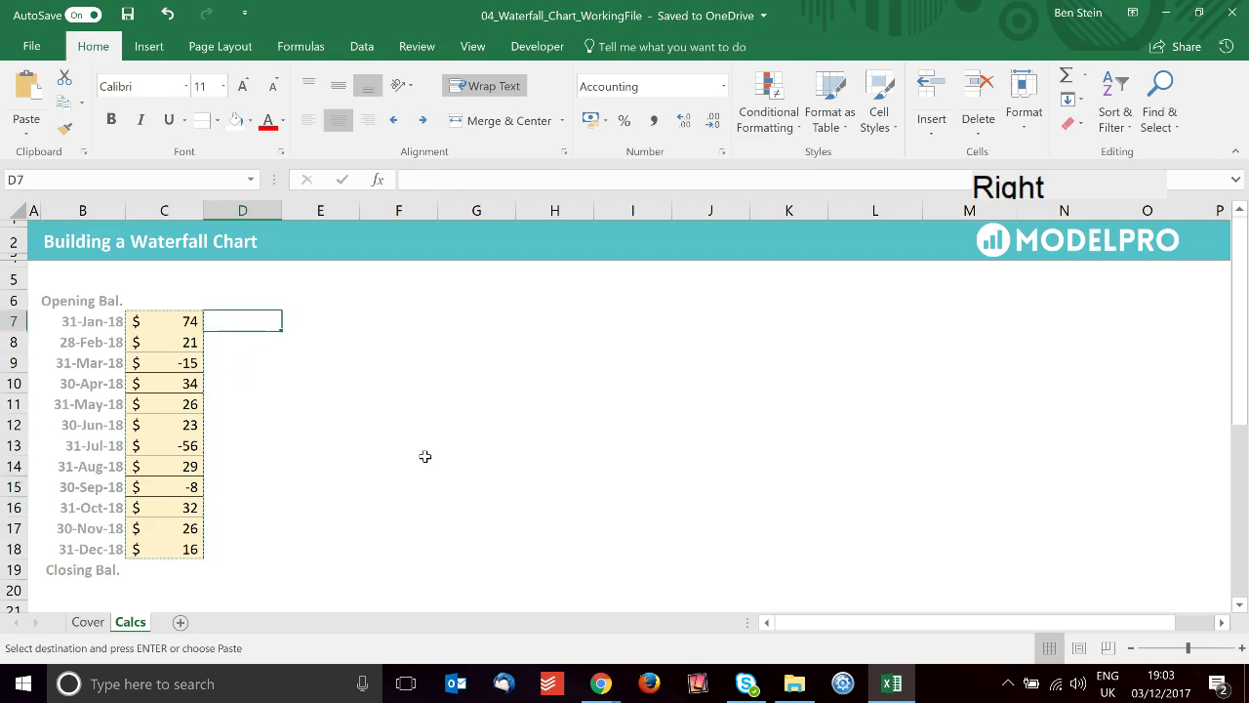
{"action": "key", "text": "Right"}
{"action": "key", "text": "Right"}
{"action": "key", "text": "Return"}
{"action": "key", "text": "Down"}
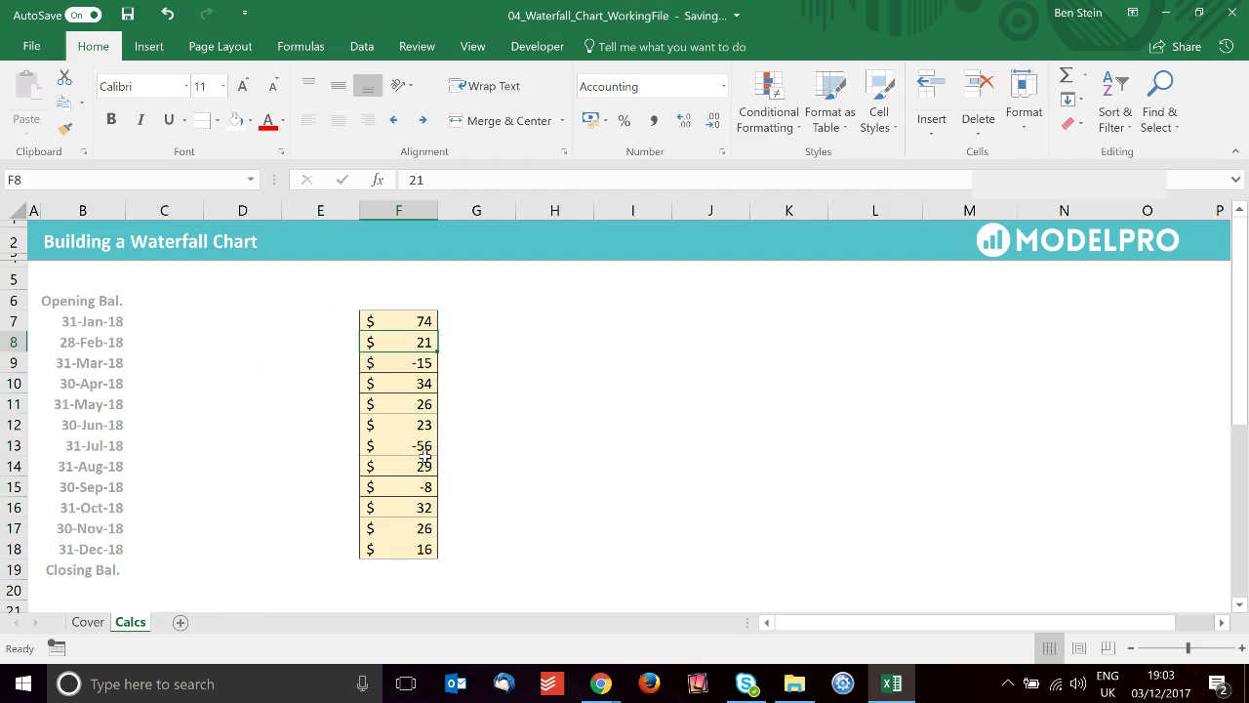
- Check the finished chart on the Cover sheet, and enter the header Decrease in cell D5 of the Calcs sheet
{"action": "left_click", "coordinate": [86, 625]}
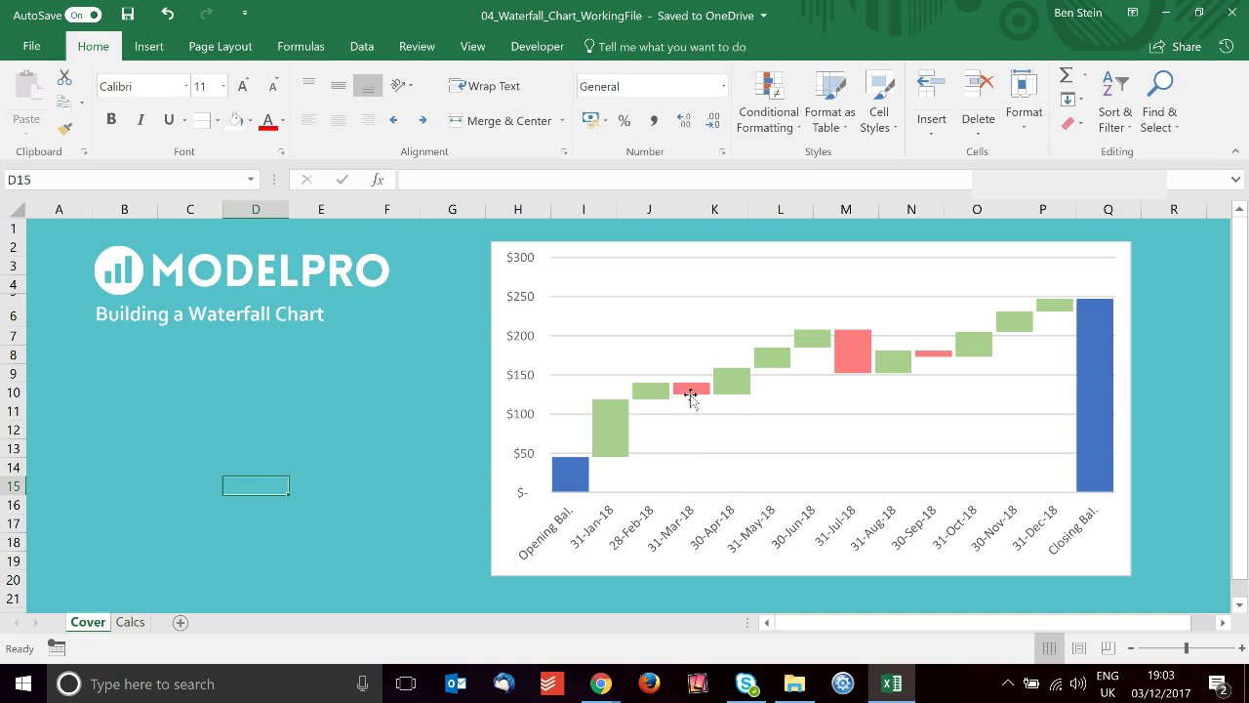
{"action": "left_click", "coordinate": [130, 622]}
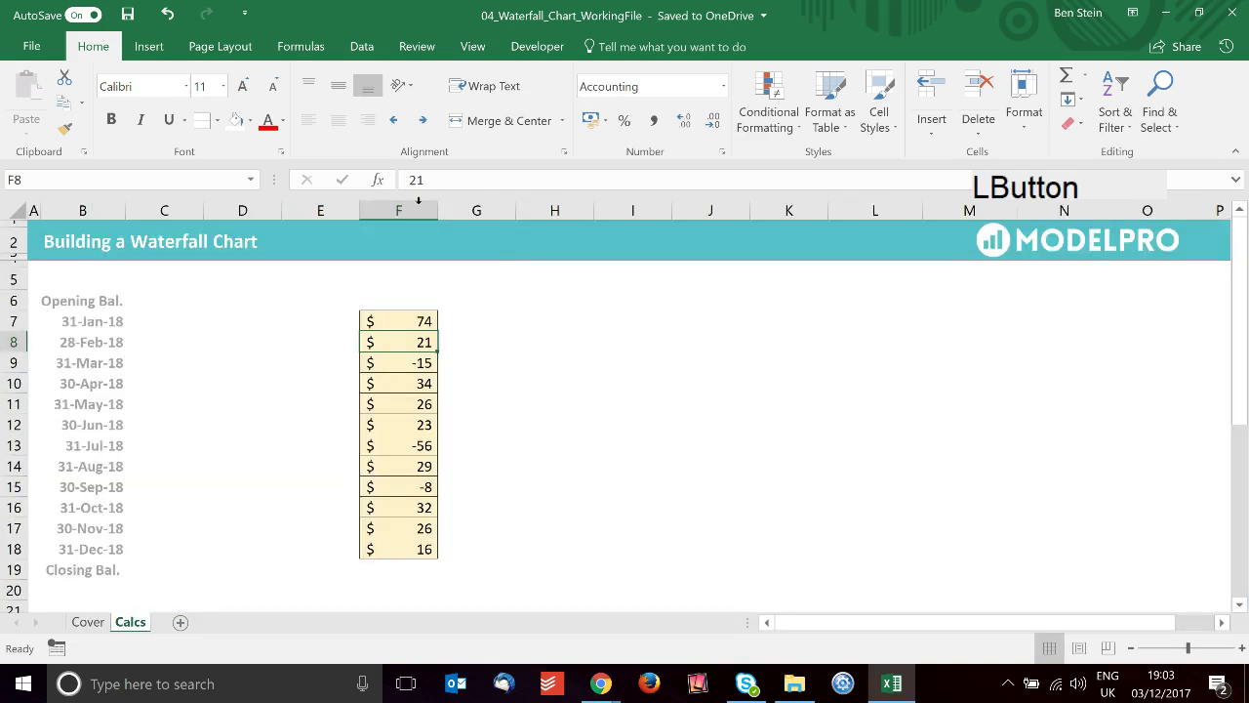
{"action": "left_click", "coordinate": [272, 296]}
{"action": "left_click", "coordinate": [273, 289]}
{"action": "type", "text": "Dev"}
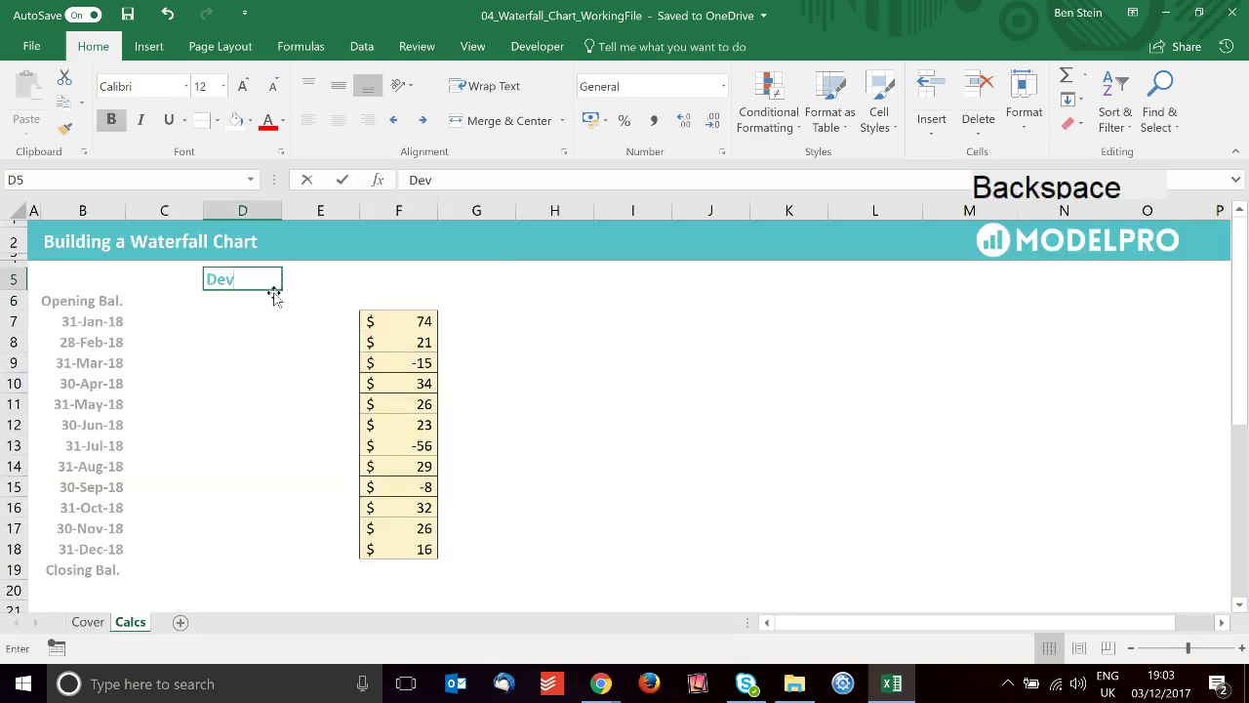
{"action": "key", "text": "BackSpace"}
{"action": "type", "text": "crease"}
{"action": "key", "text": "Tab"}
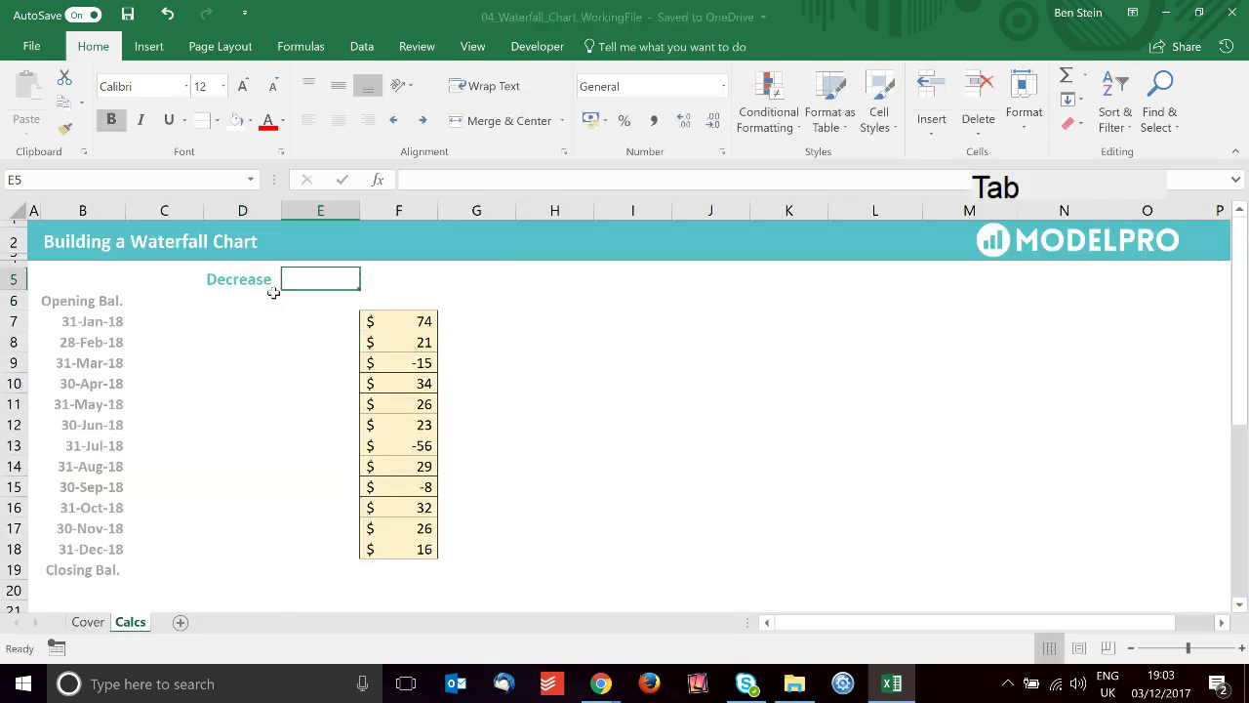
- Enter the headers Increase in E5 and Movement in F5, correcting any misspelling
{"action": "type", "text": "Incease"}
{"action": "key", "text": "Tab"}
{"action": "type", "text": "Mo"}
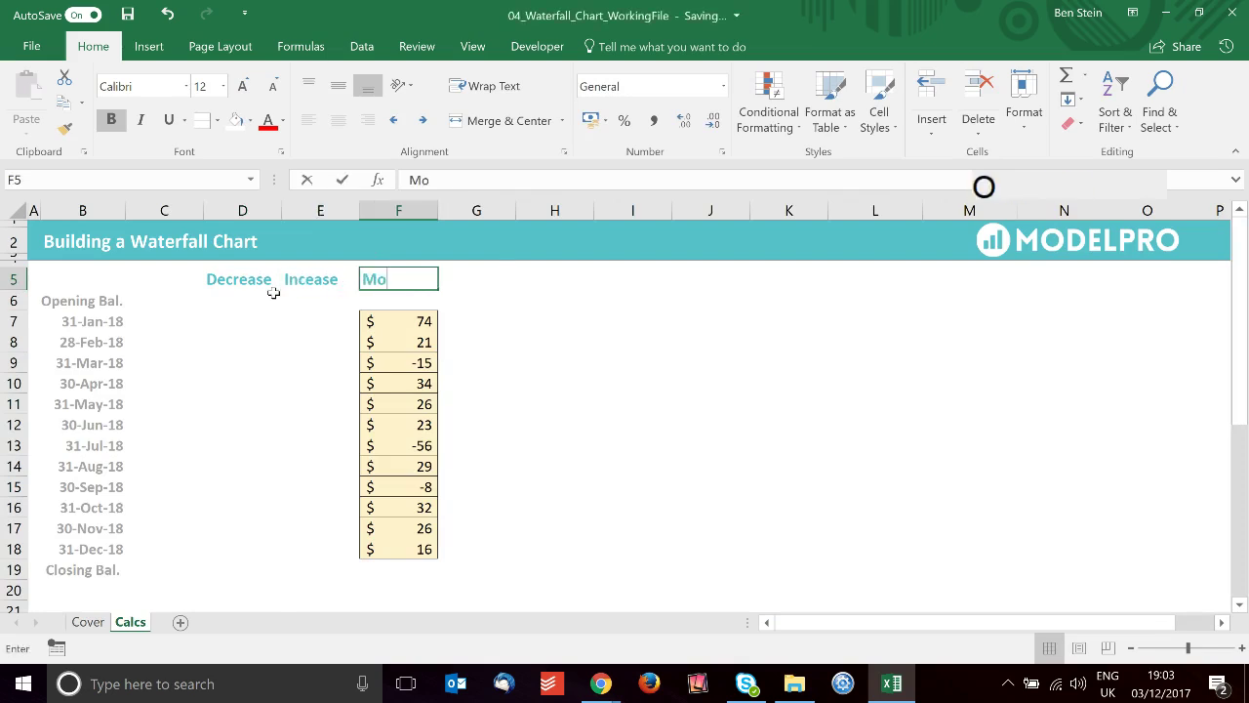
{"action": "type", "text": "vment"}
{"action": "key", "text": "Left"}
{"action": "key", "text": "Left"}
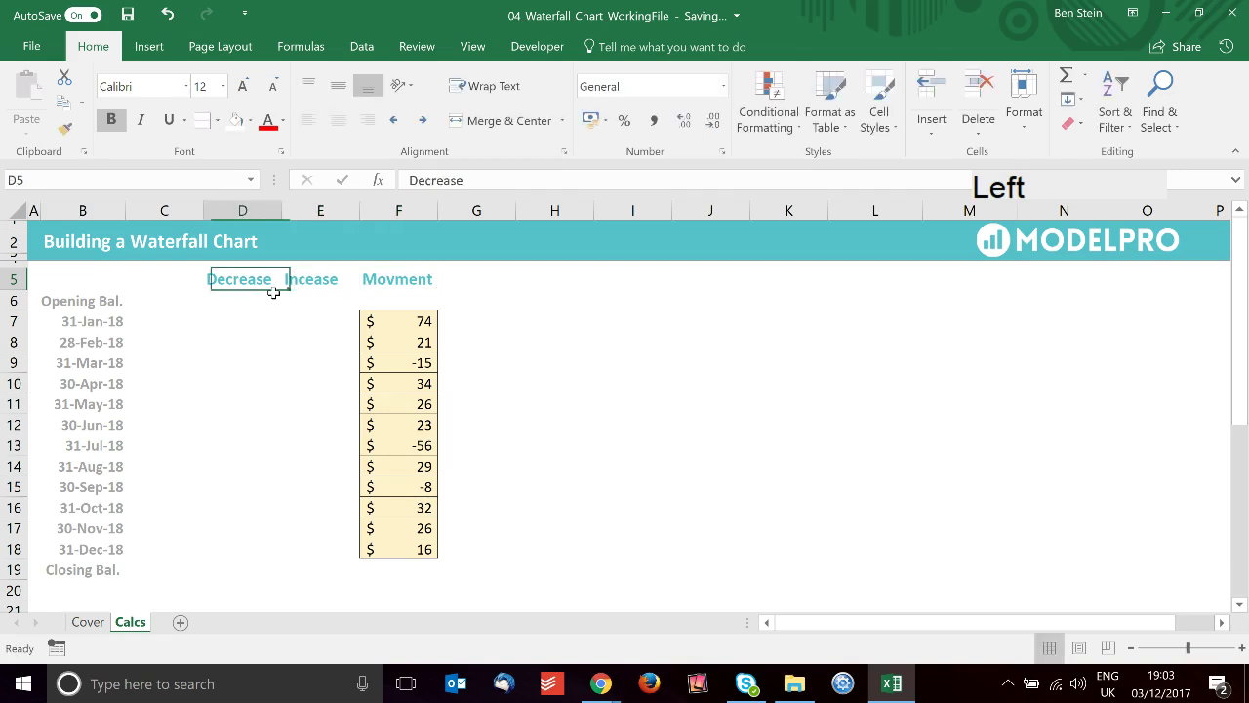
{"action": "key", "text": "Right"}
{"action": "key", "text": "Right"}
{"action": "type", "text": "Movement"}
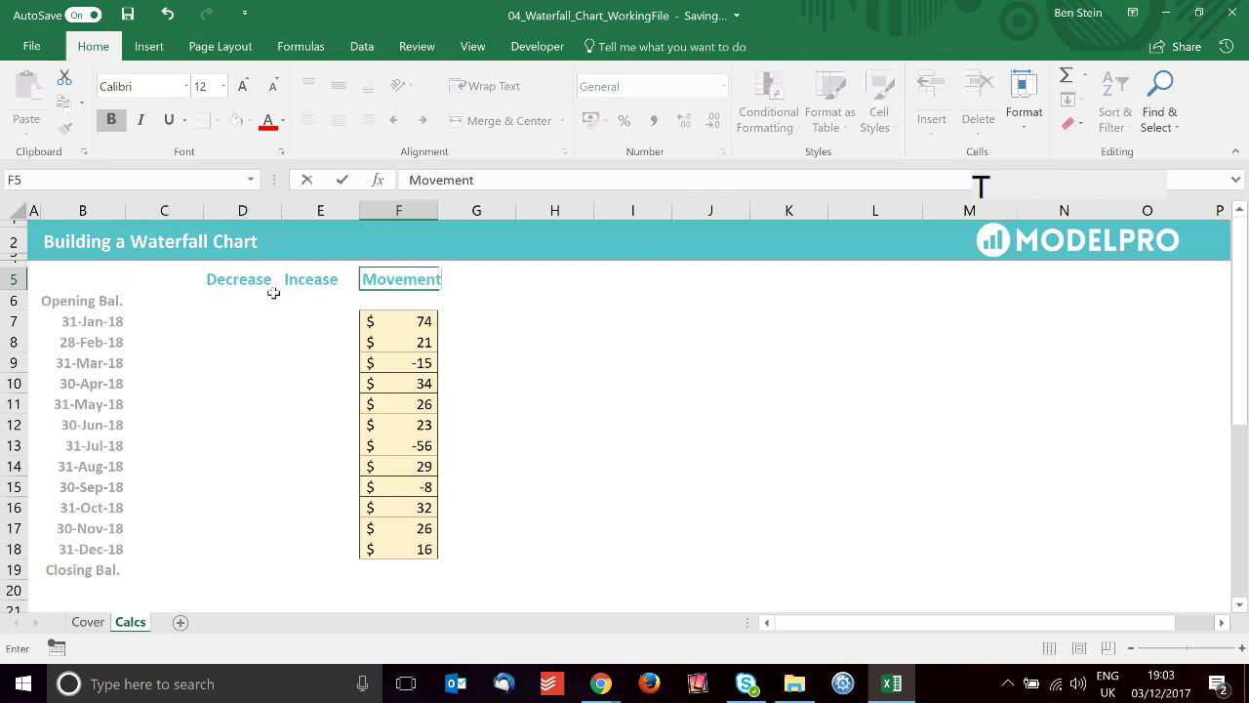
{"action": "key", "text": "Return"}
{"action": "key", "text": "Left"}
{"action": "key", "text": "Up"}
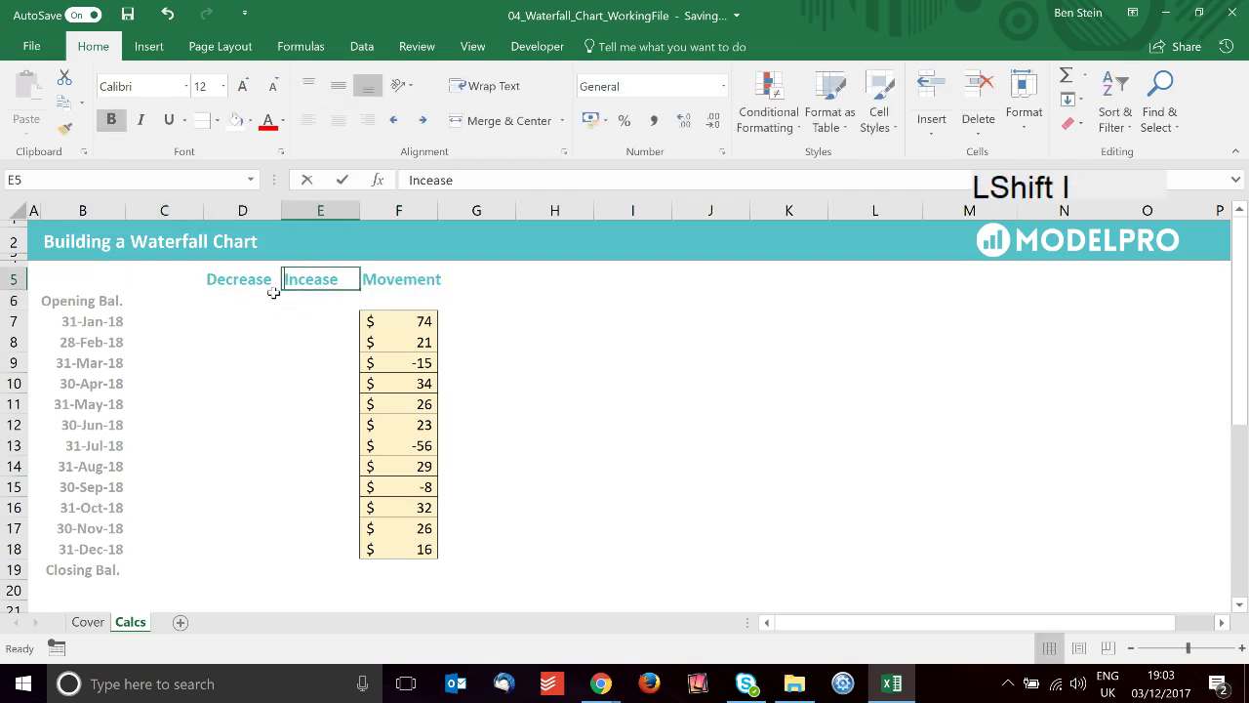
{"action": "type", "text": "Increase"}
{"action": "key", "text": "Return"}
- Enter the formula =MIN(F7,0) in D7 to pick up the 31-Jan-18 decrease
{"action": "key", "text": "Down"}
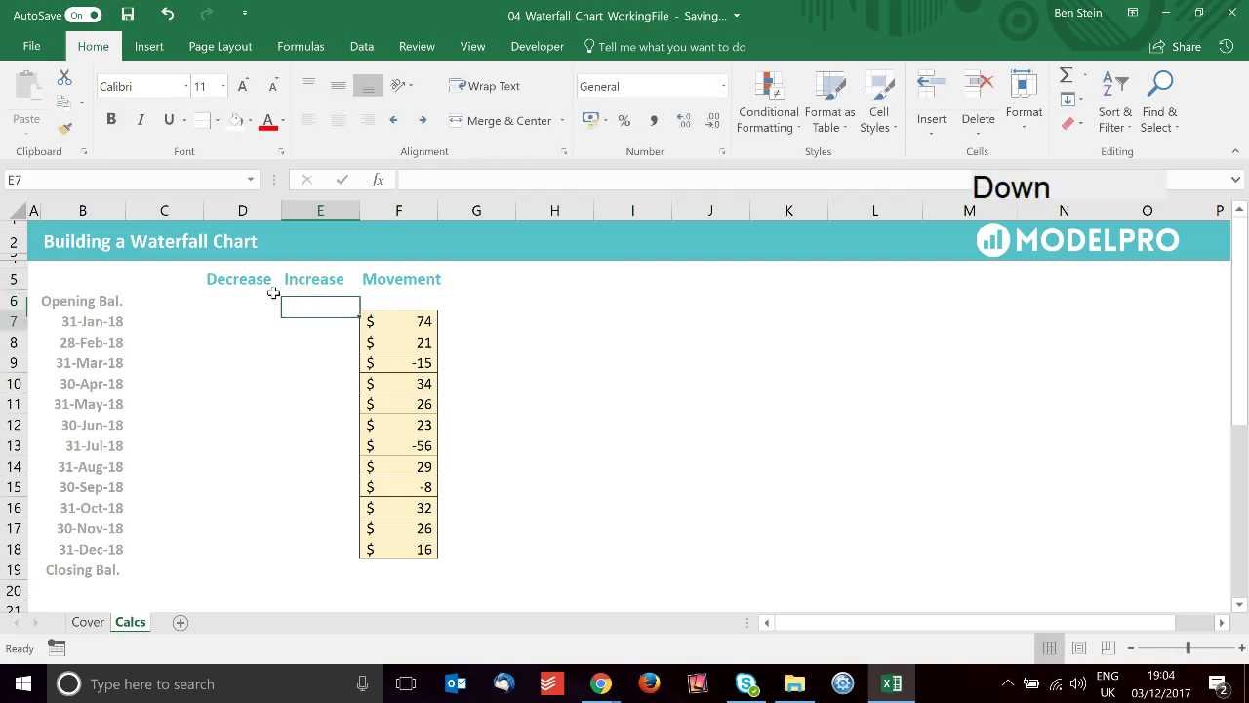
{"action": "key", "text": "Left"}
{"action": "type", "text": "="}
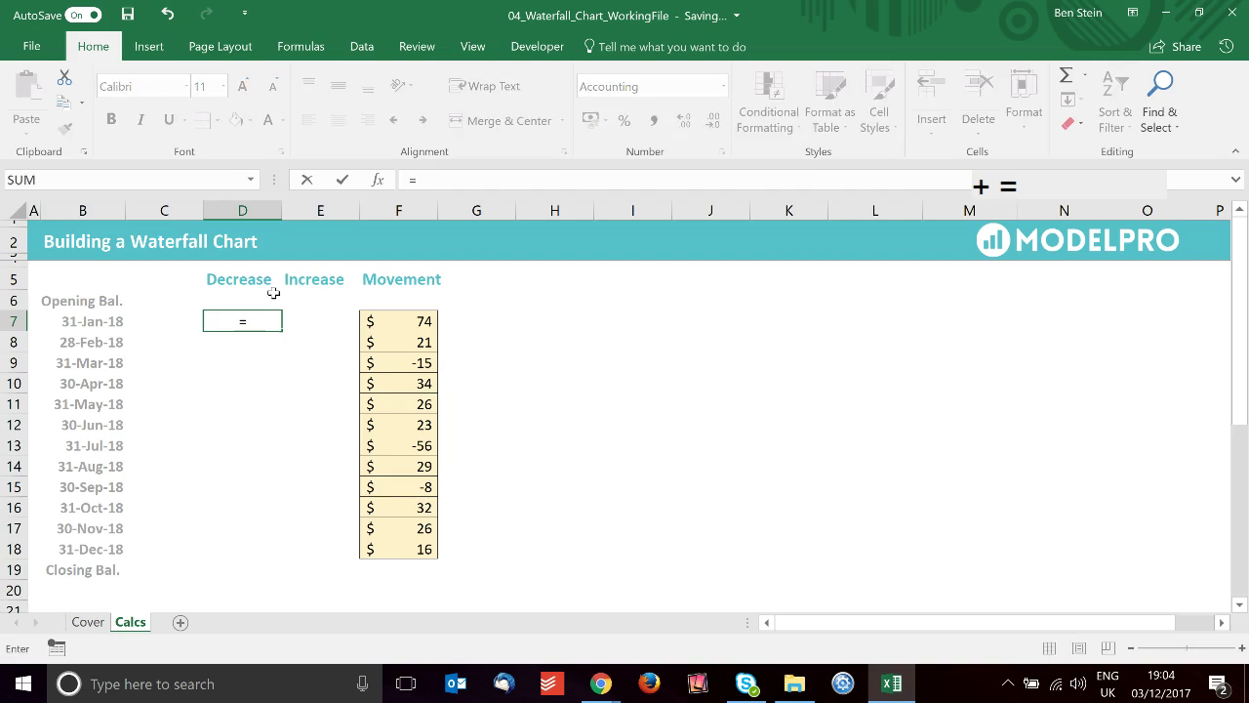
{"action": "type", "text": "min"}
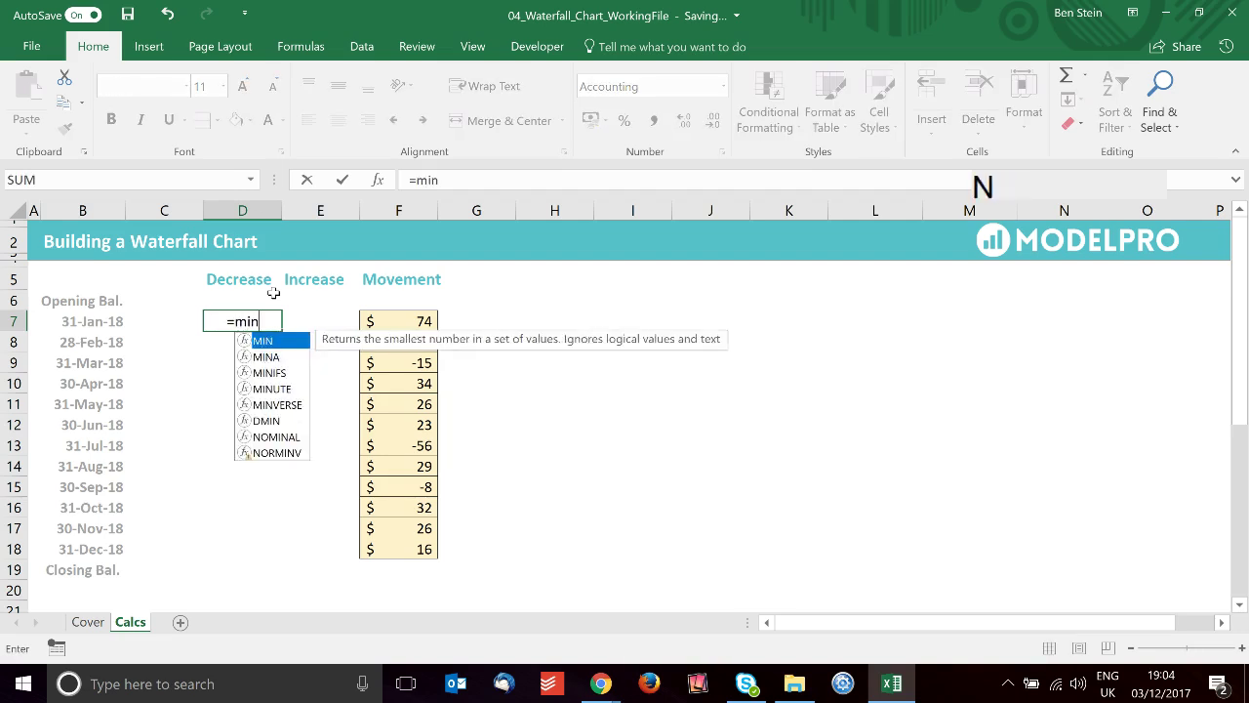
{"action": "type", "text": "("}
{"action": "key", "text": "Right"}
{"action": "key", "text": "Right"}
{"action": "type", "text": ",0)"}
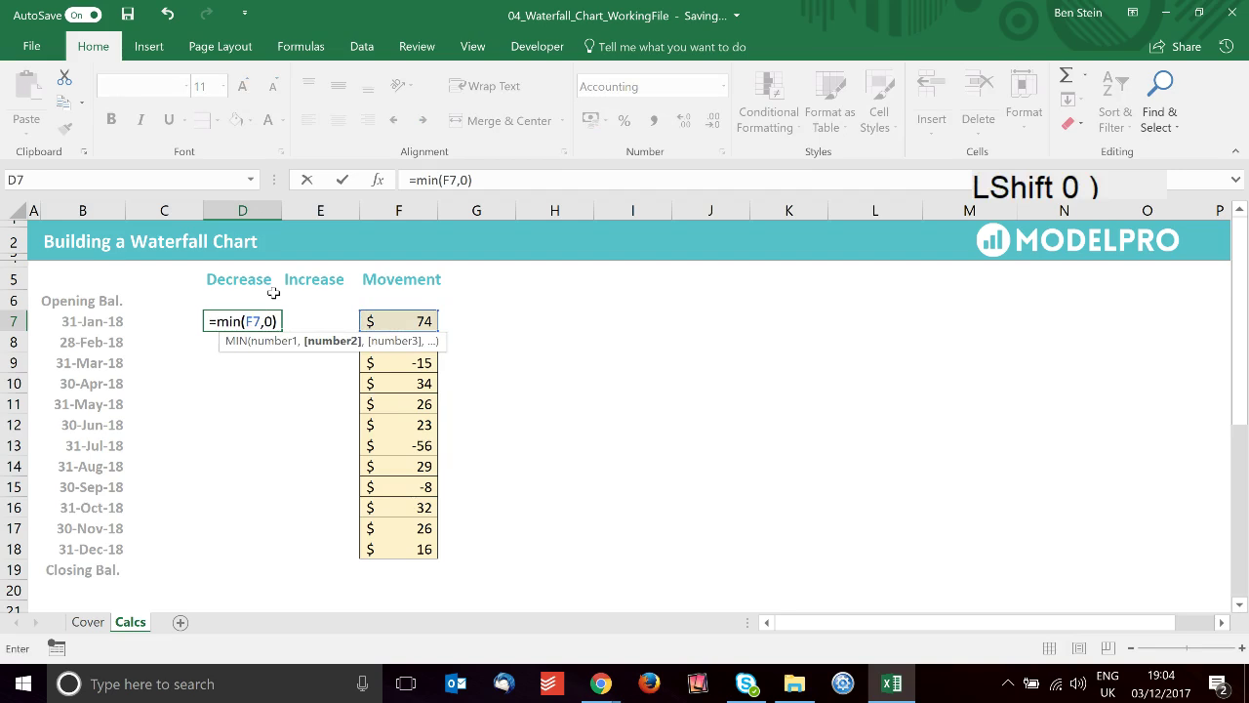
{"action": "key", "text": "Return"}
- Copy the Decrease formula from D7 down to the 31-Dec-18 row, filling D7:D18
{"action": "key", "text": "Up"}
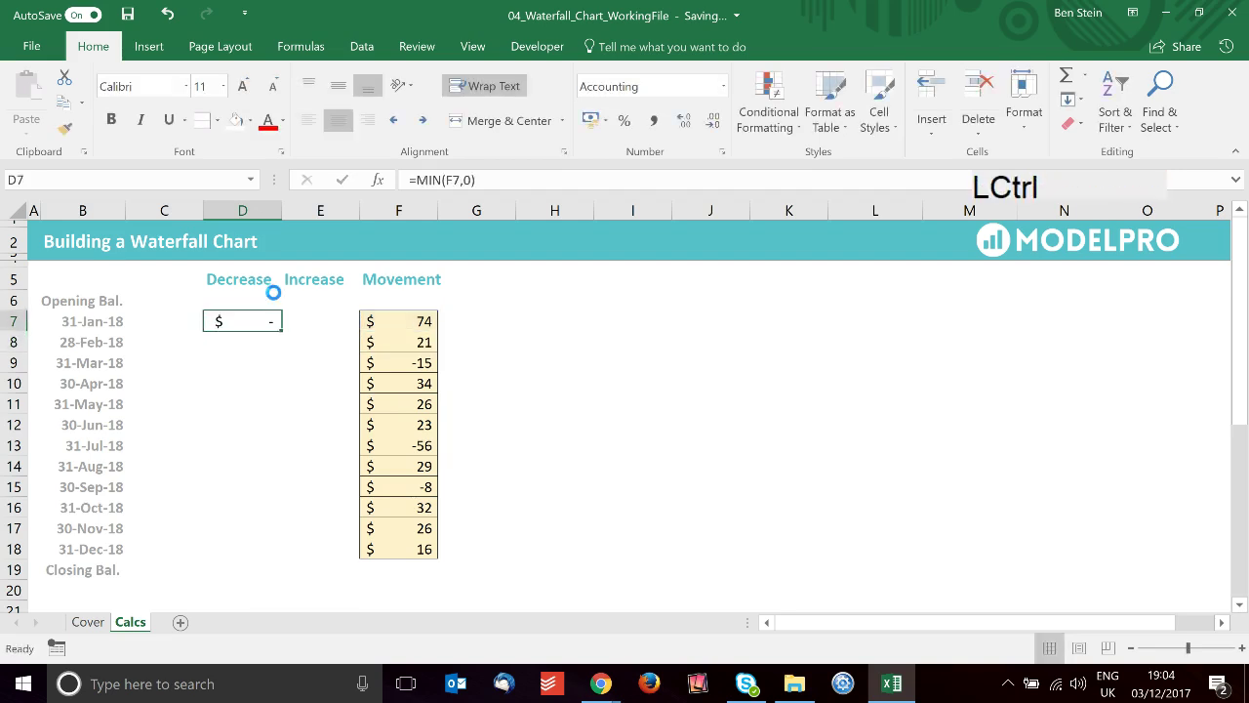
{"action": "key", "text": "ctrl+c"}
{"action": "key", "text": "shift+Down"}
{"action": "key", "text": "shift+Down"}
{"action": "key", "text": "shift+Down"}
{"action": "key", "text": "shift+Down"}
{"action": "key", "text": "shift+Down"}
{"action": "key", "text": "shift+Down"}
{"action": "key", "text": "shift+Down"}
{"action": "key", "text": "shift+Down"}
{"action": "key", "text": "shift+Down"}
{"action": "key", "text": "shift+Down"}
{"action": "key", "text": "shift+Down"}
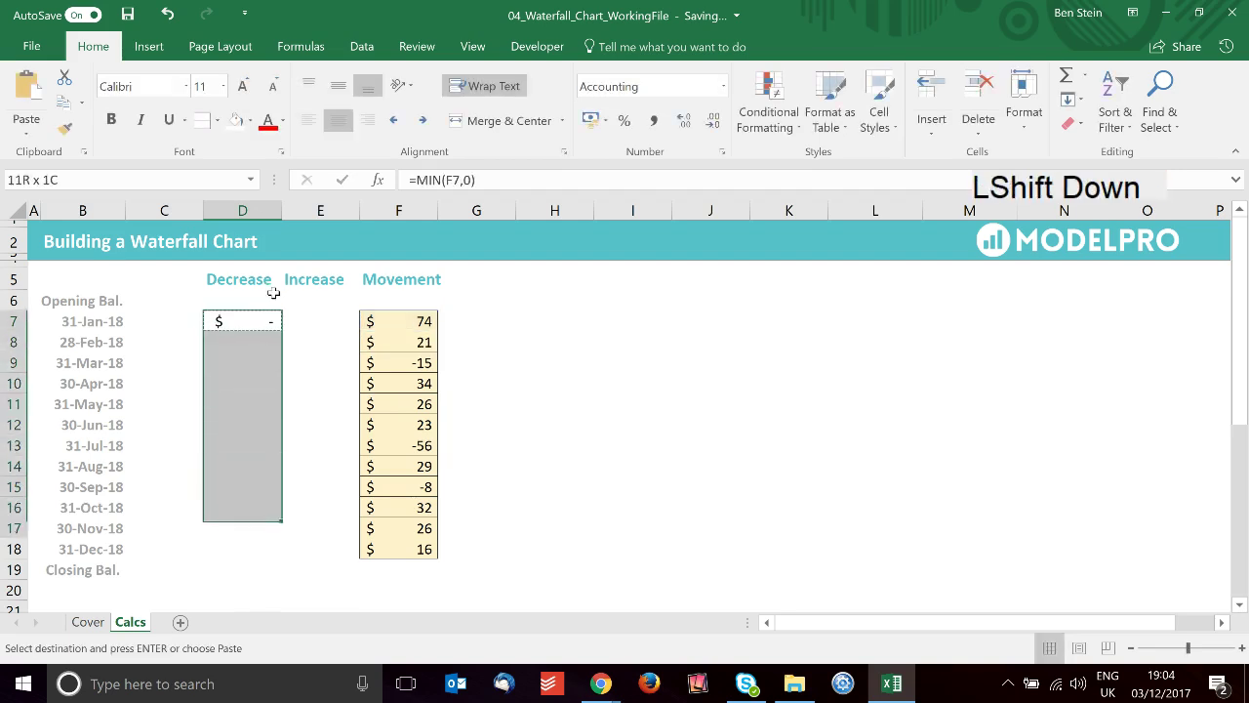
{"action": "key", "text": "Return"}
{"action": "key", "text": "Down"}
{"action": "key", "text": "shift+Down"}
- Change the formula in D7 to =-MIN(F7,0) so that decreases are returned as positive amounts
{"action": "key", "text": "Up"}
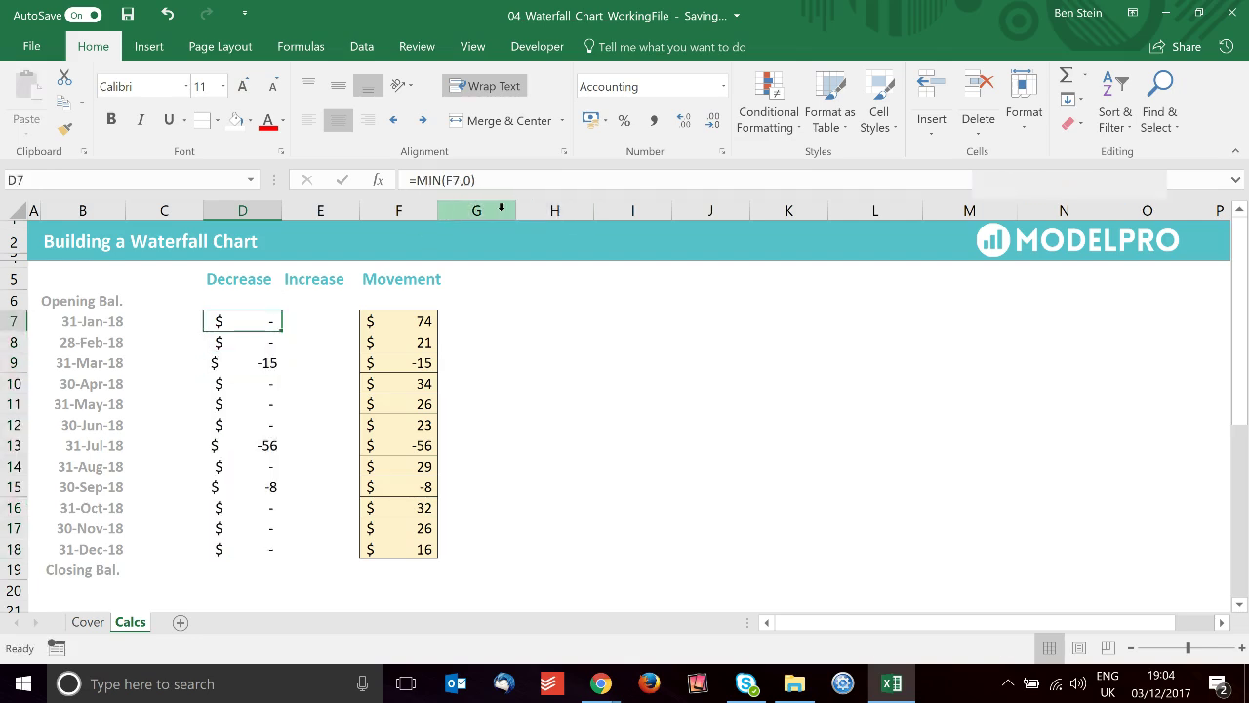
{"action": "key", "text": "F2"}
{"action": "key", "text": "Left"}
{"action": "key", "text": "Left"}
{"action": "key", "text": "Left"}
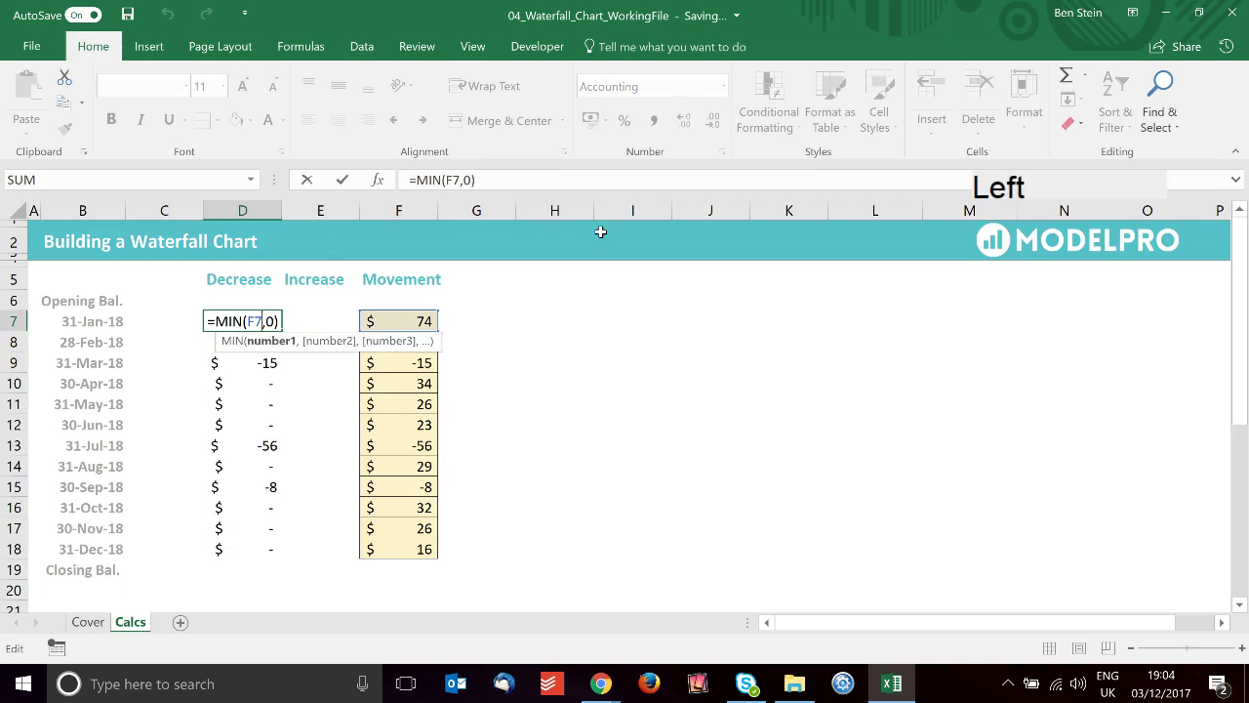
{"action": "key", "text": "Left"}
{"action": "key", "text": "Left"}
{"action": "key", "text": "Left"}
{"action": "key", "text": "Left"}
{"action": "key", "text": "Left"}
{"action": "key", "text": "Left"}
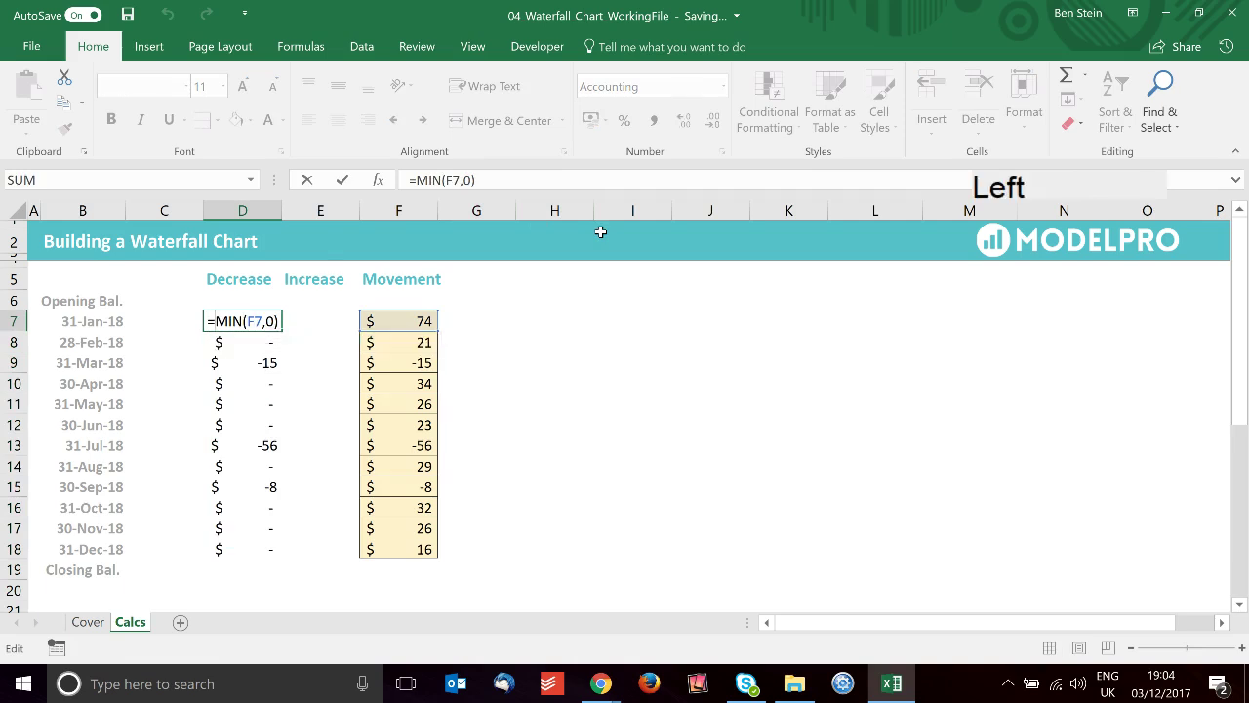
{"action": "type", "text": "-"}
{"action": "key", "text": "Return"}
- Copy the negated MIN formula from D7 over the rest of the Decrease column through D18
{"action": "key", "text": "Up"}
{"action": "key", "text": "ctrl+c"}
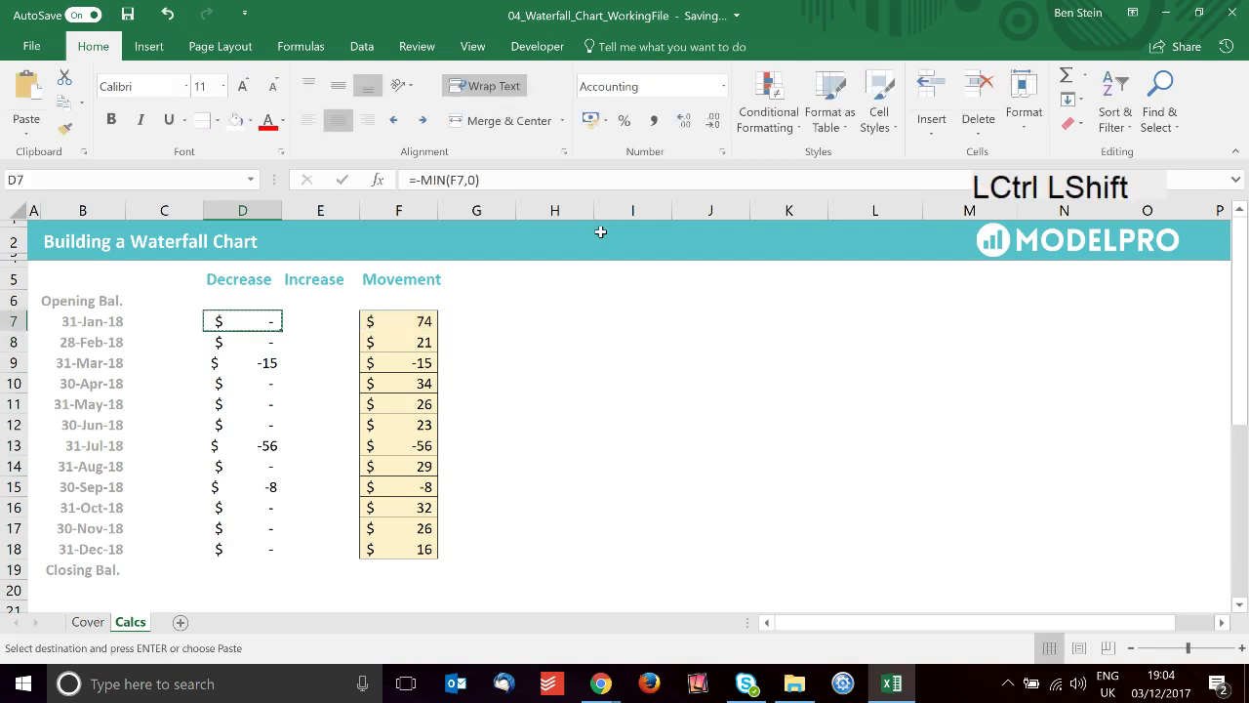
{"action": "key", "text": "ctrl+shift+Down"}
{"action": "key", "text": "Return"}
{"action": "key", "text": "Down"}
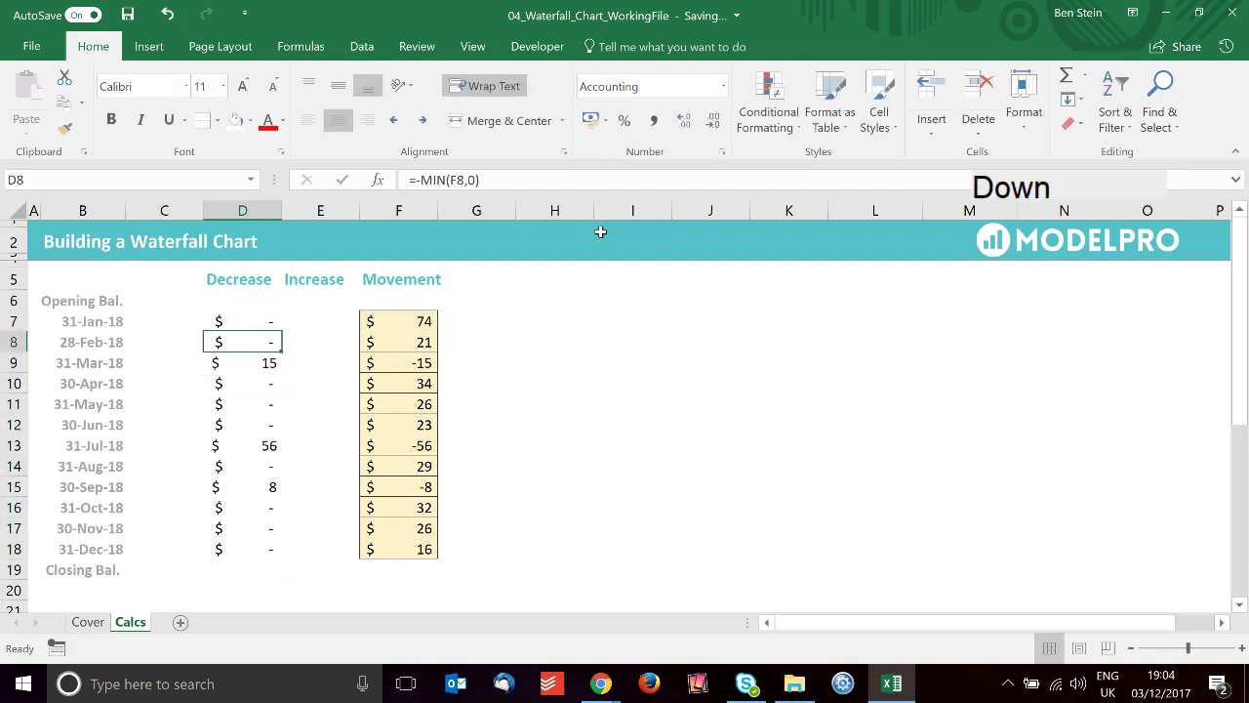
- Enter the formula =MAX(F7,0) in E7 to pick up the 31-Jan-18 increase
{"action": "key", "text": "Up"}
{"action": "key", "text": "Right"}
{"action": "type", "text": "="}
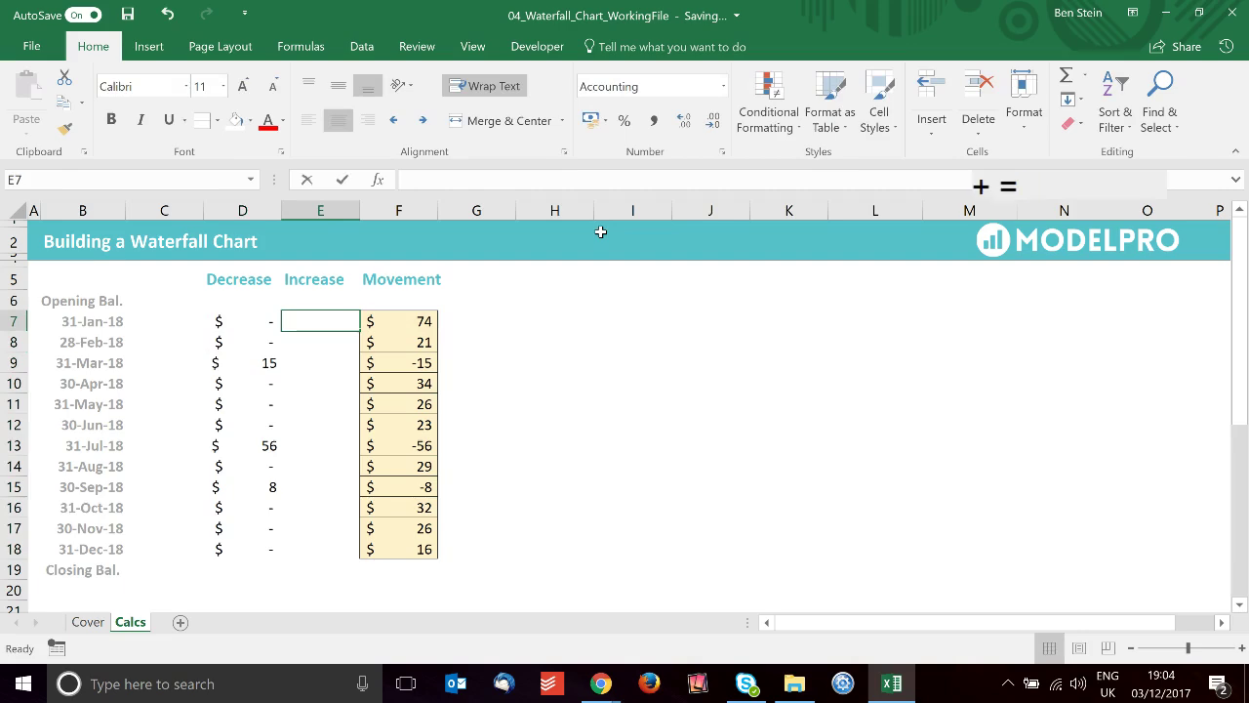
{"action": "type", "text": "max("}
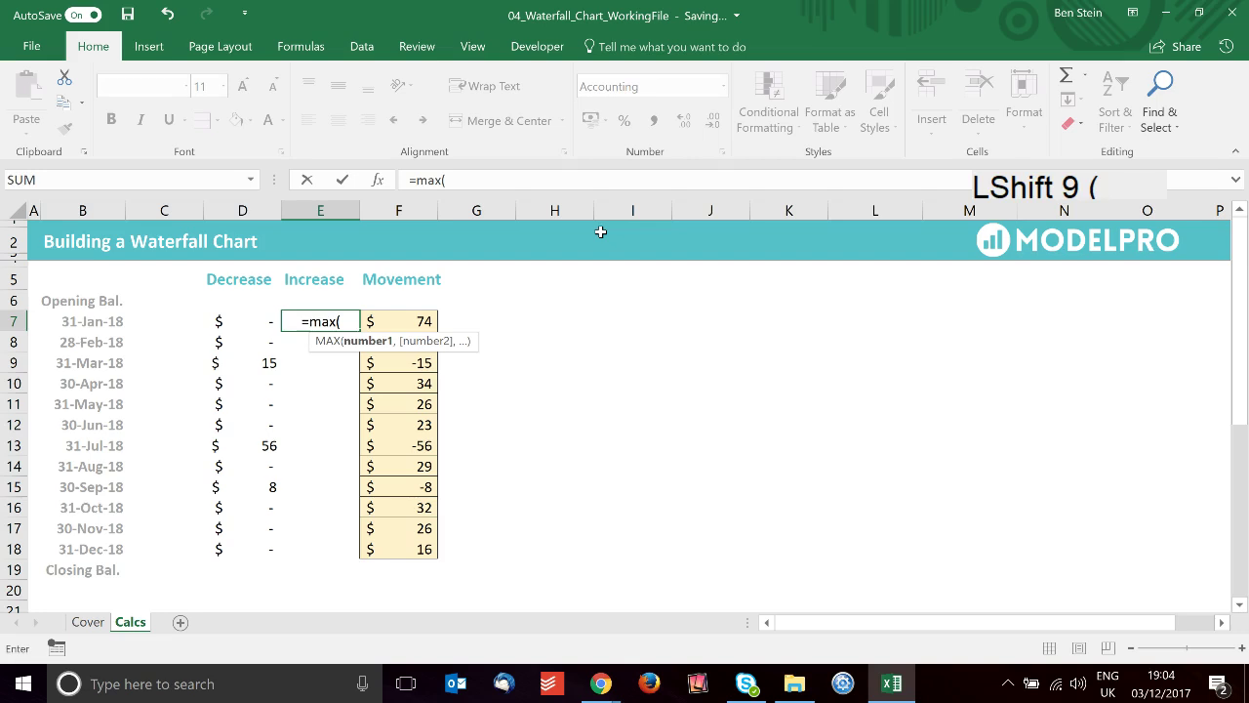
{"action": "key", "text": "Right"}
{"action": "type", "text": ","}
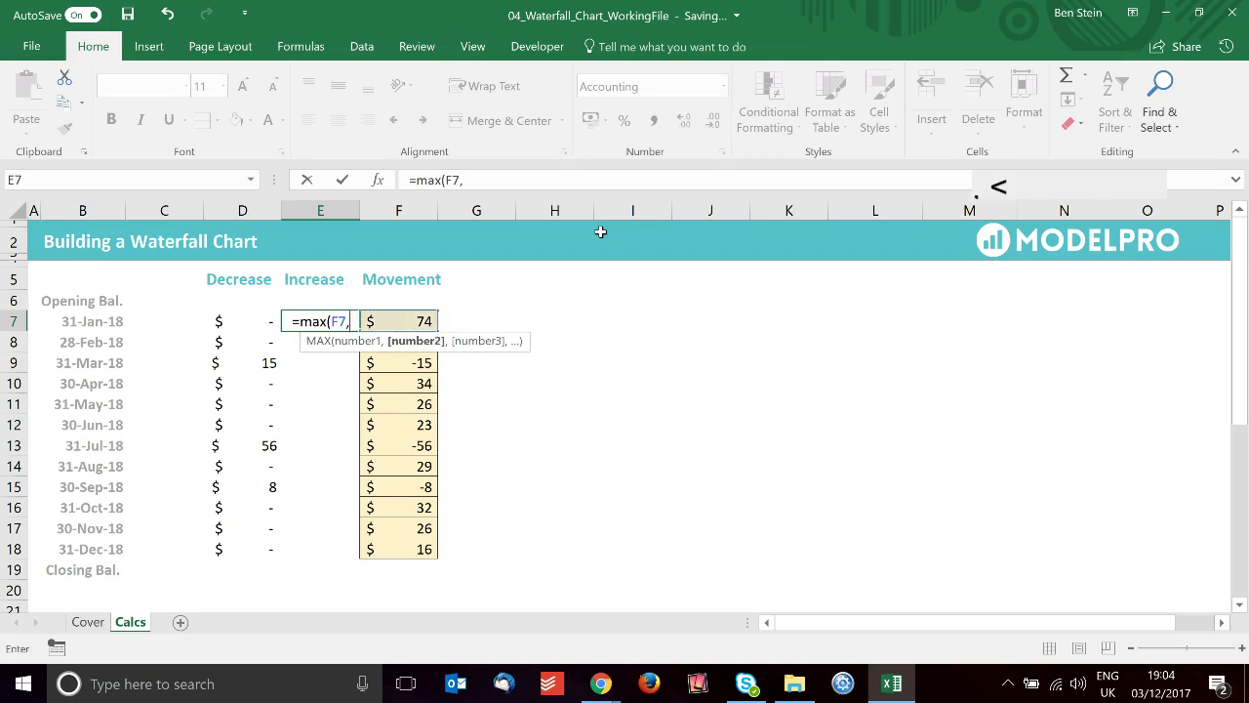
{"action": "type", "text": "0)"}
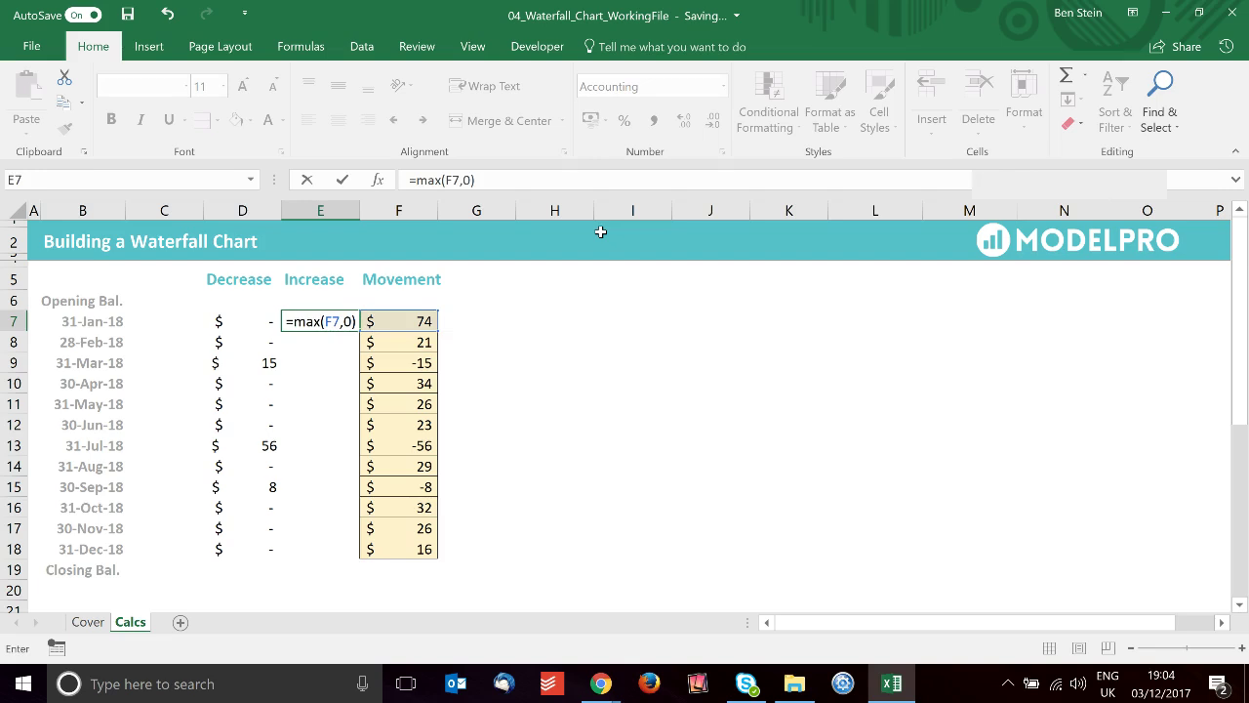
{"action": "key", "text": "KP_Enter"}
- Copy the Increase formula from E7 down to the 31-Dec-18 row, filling E7:E18
{"action": "key", "text": "Up"}
{"action": "key", "text": "ctrl+c"}
{"action": "key", "text": "shift+Down"}
{"action": "key", "text": "shift+Down"}
{"action": "key", "text": "shift+Down"}
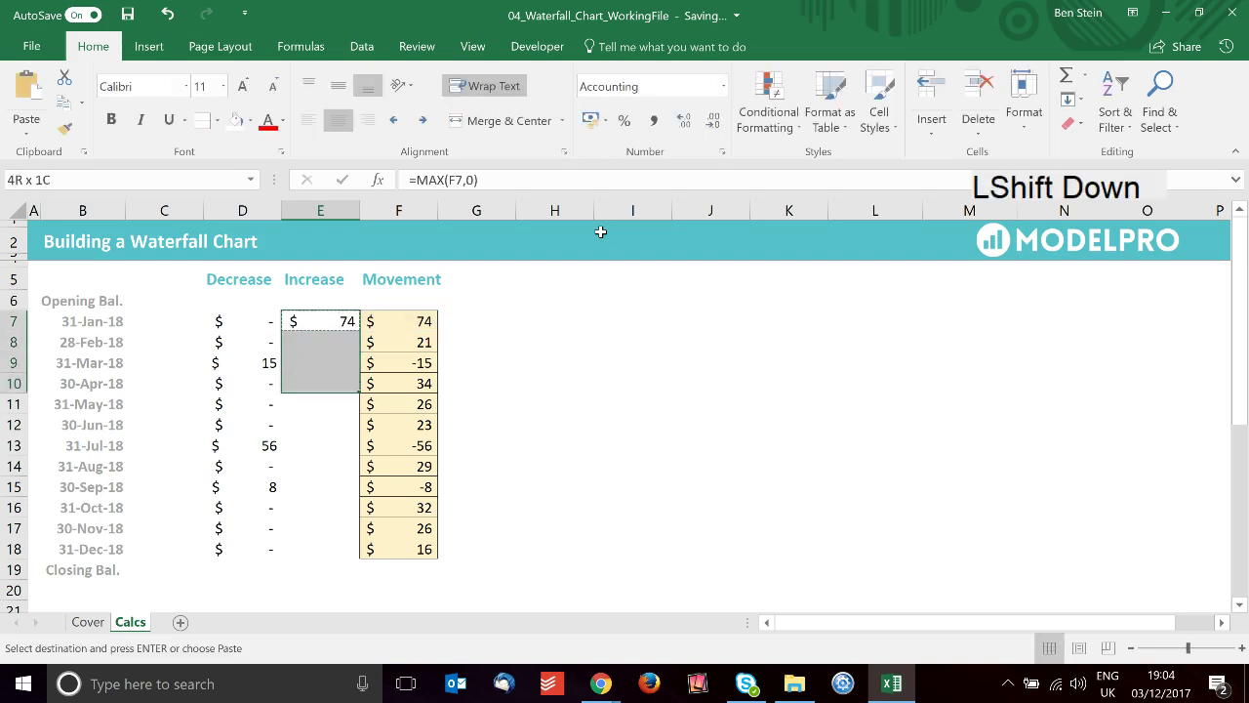
{"action": "key", "text": "shift+Down"}
{"action": "key", "text": "shift+Down"}
{"action": "key", "text": "shift+Down"}
{"action": "key", "text": "shift+Down"}
{"action": "key", "text": "shift+Down"}
{"action": "key", "text": "shift+Down"}
{"action": "key", "text": "shift+Down"}
{"action": "key", "text": "shift+Down"}
{"action": "key", "text": "KP_Enter"}
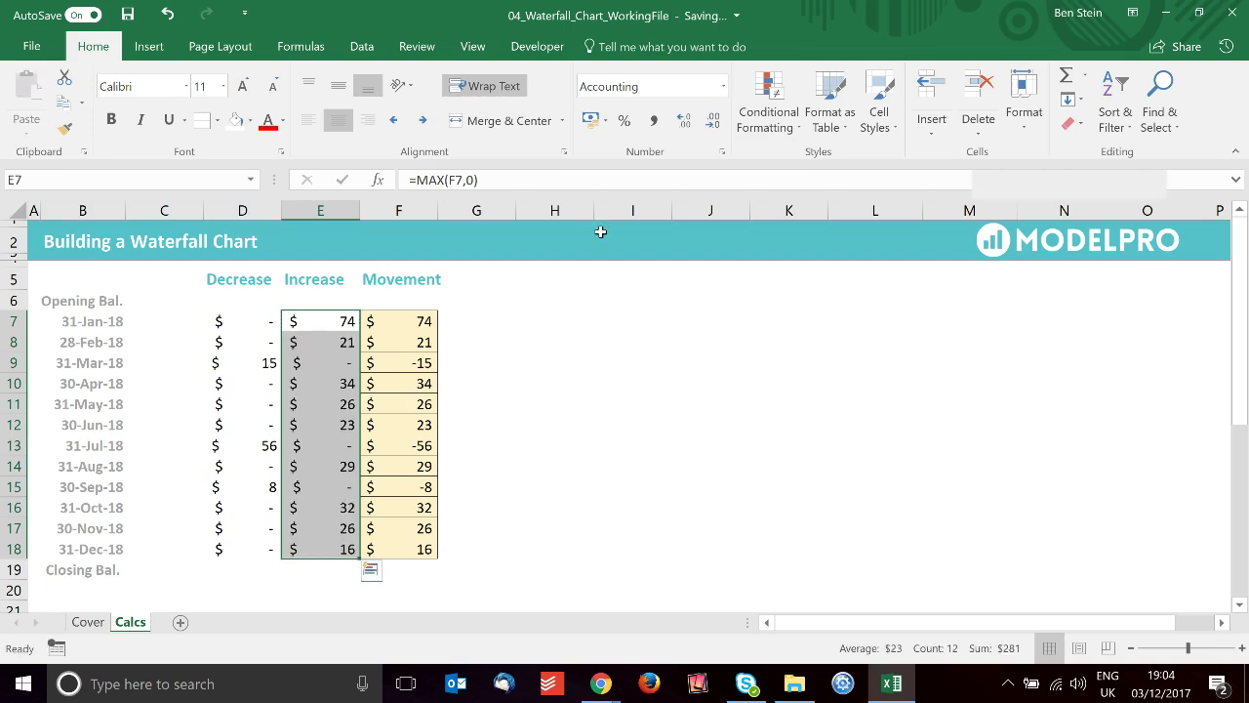
- Copy the Decrease header from D5 into C5 and change its text to Balance
{"action": "key", "text": "Left"}
{"action": "key", "text": "Left"}
{"action": "key", "text": "Left"}
{"action": "key", "text": "Up"}
{"action": "key", "text": "Right"}
{"action": "key", "text": "Right"}
{"action": "key", "text": "Up"}
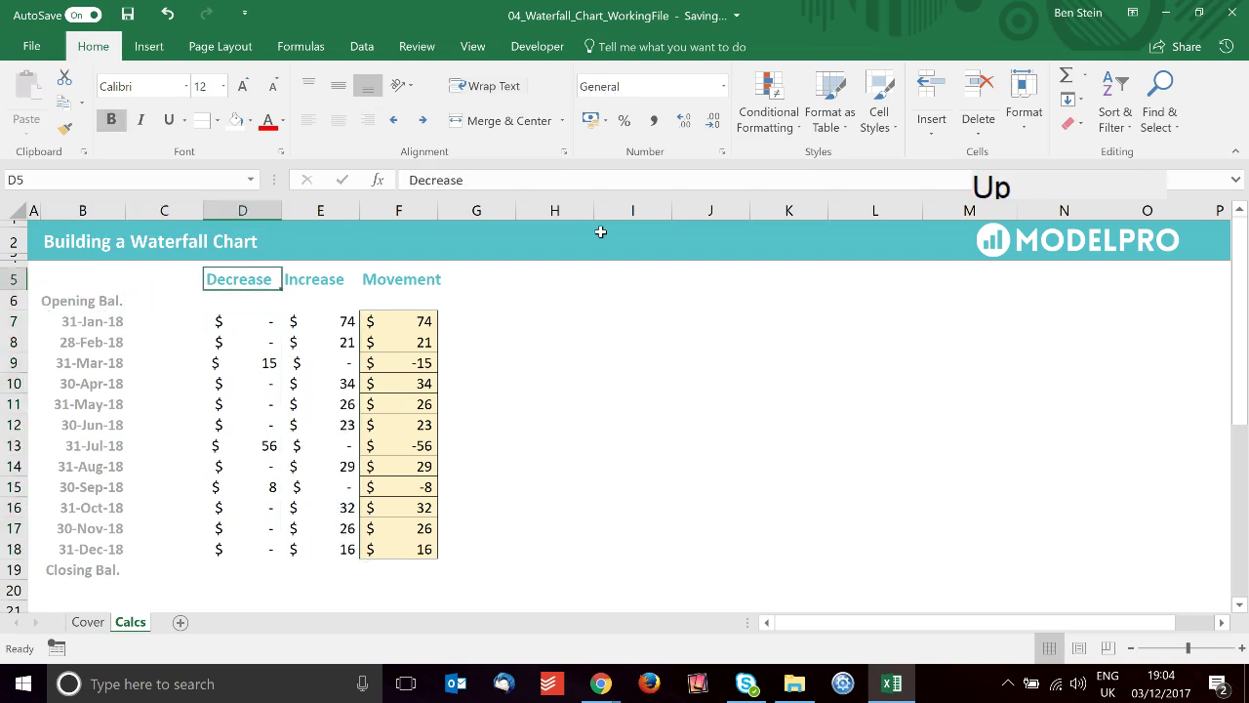
{"action": "key", "text": "ctrl+c"}
{"action": "key", "text": "Left"}
{"action": "key", "text": "Return"}
{"action": "type", "text": "Balance"}
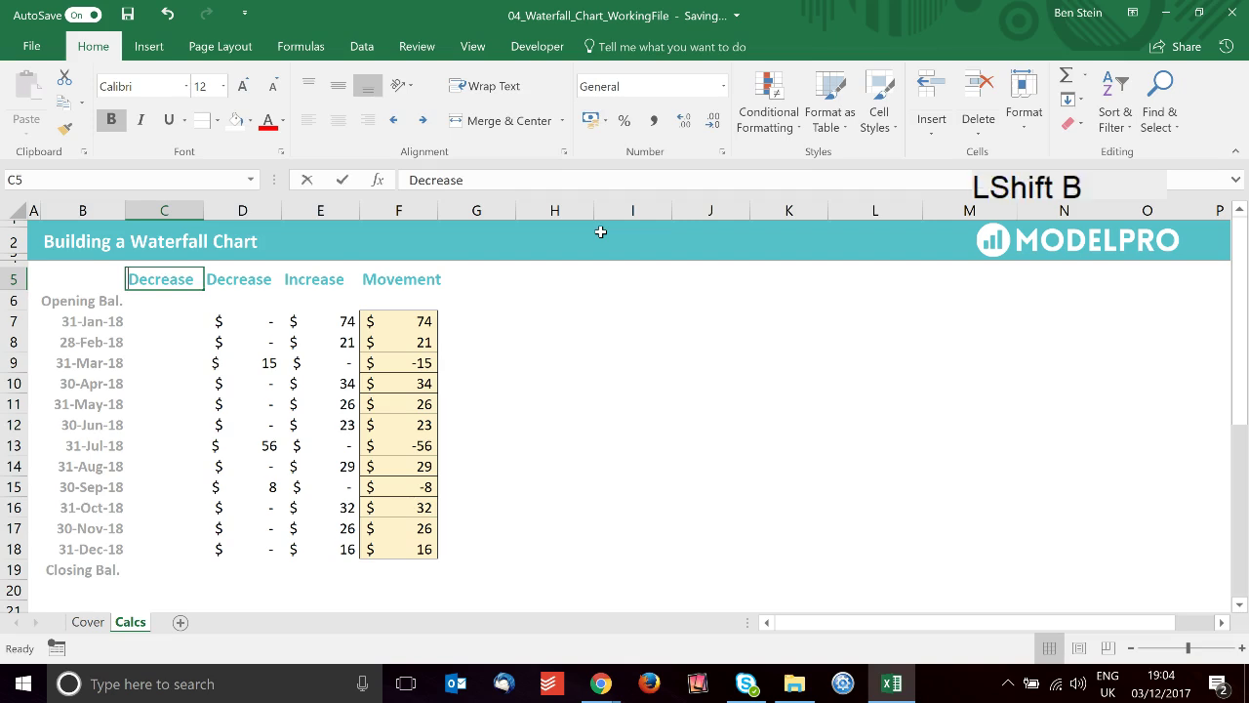
{"action": "key", "text": "Return"}
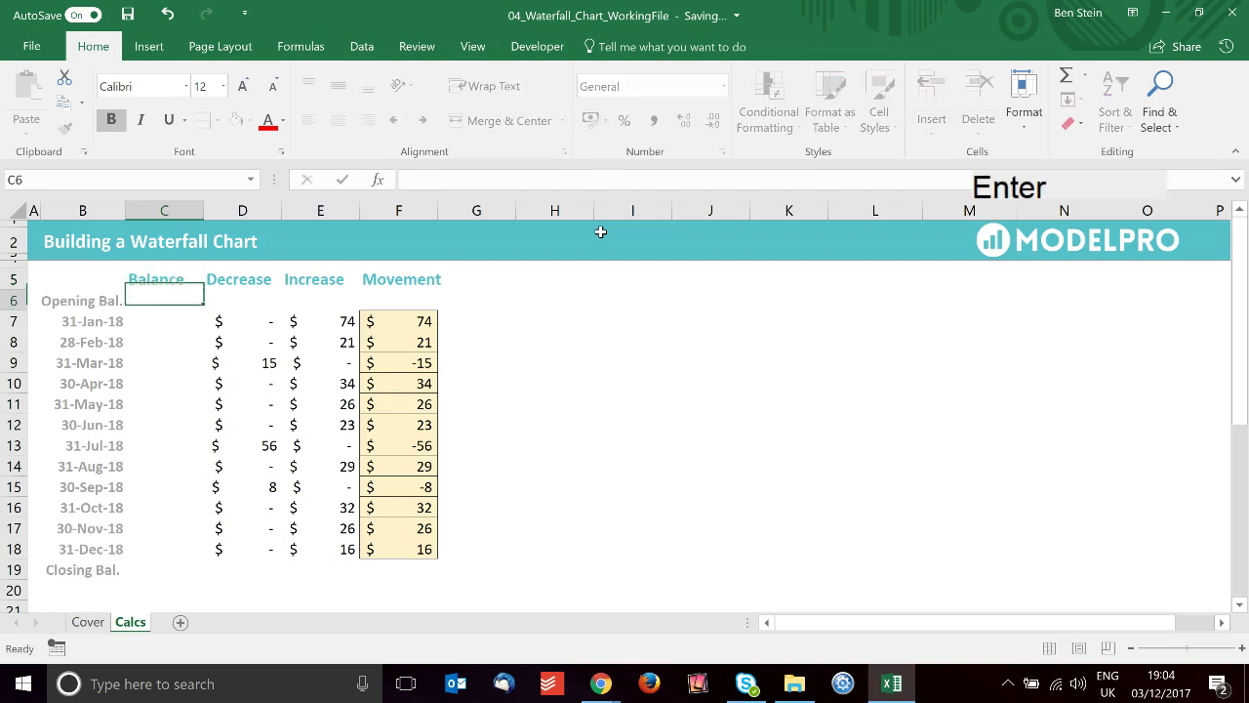
- Review the finished chart on the Cover sheet, and enter 45 as the opening balance in C6 on the Calcs sheet
{"action": "left_click", "coordinate": [86, 621]}
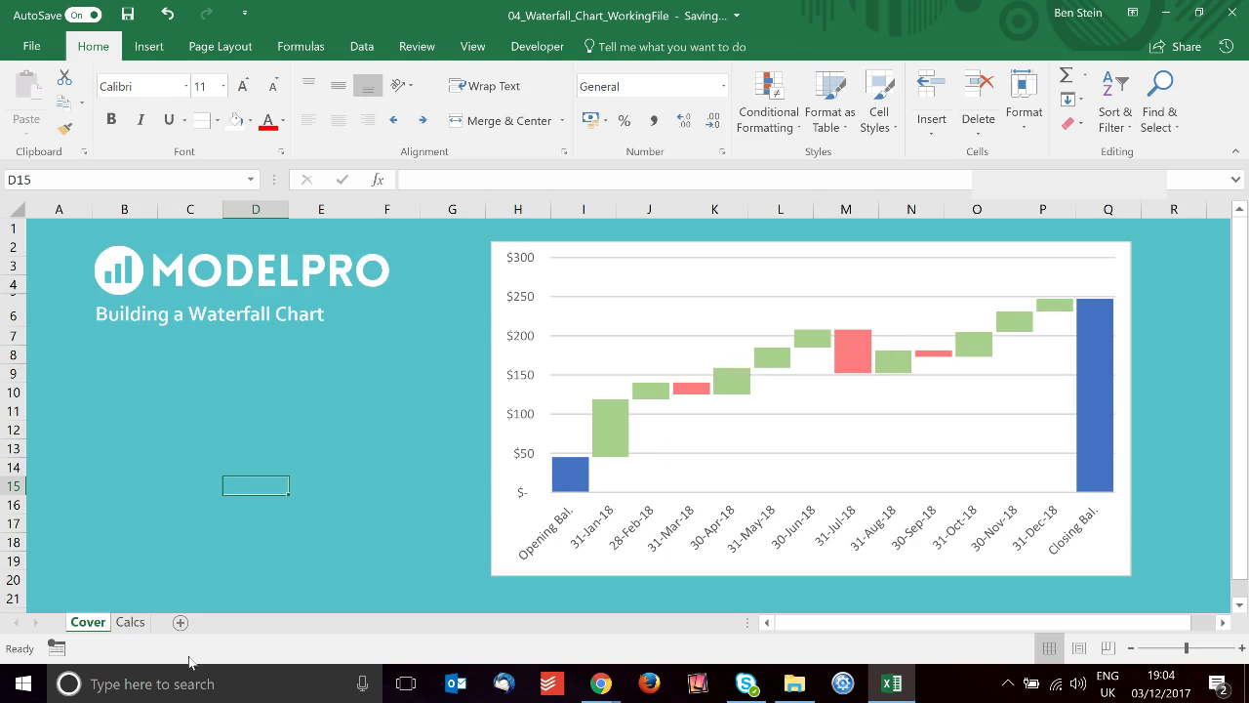
{"action": "left_click", "coordinate": [131, 622]}
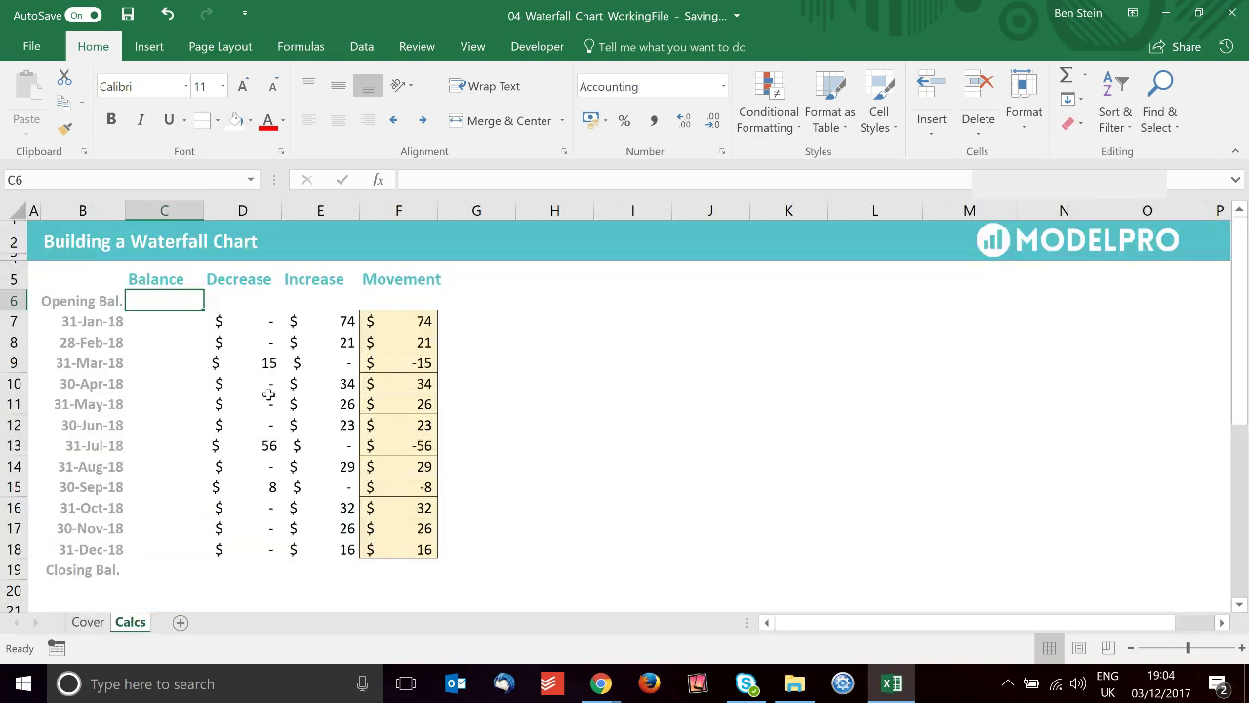
{"action": "type", "text": "45"}
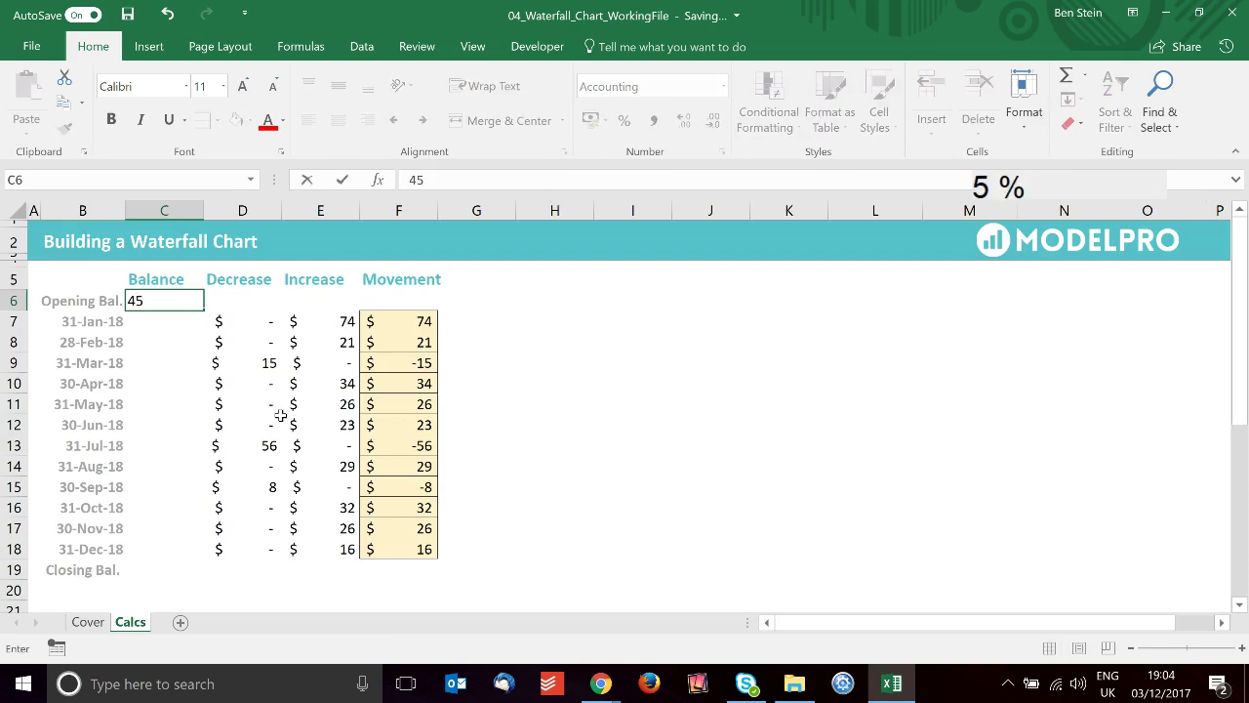
{"action": "key", "text": "Return"}
- Fill the opening balance cell C6 with the same light gold theme colour as the Movement cells
{"action": "left_click", "coordinate": [401, 320]}
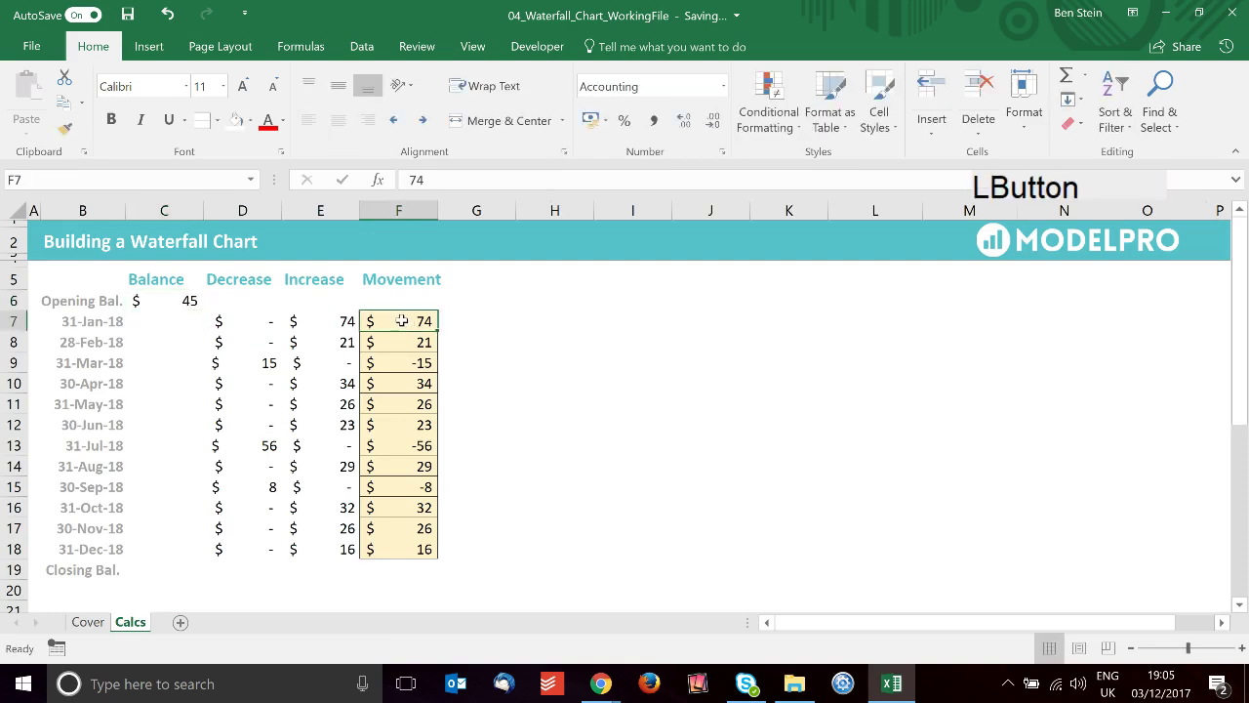
{"action": "key", "text": "Up"}
{"action": "key", "text": "Left"}
{"action": "key", "text": "Left"}
{"action": "key", "text": "Left"}
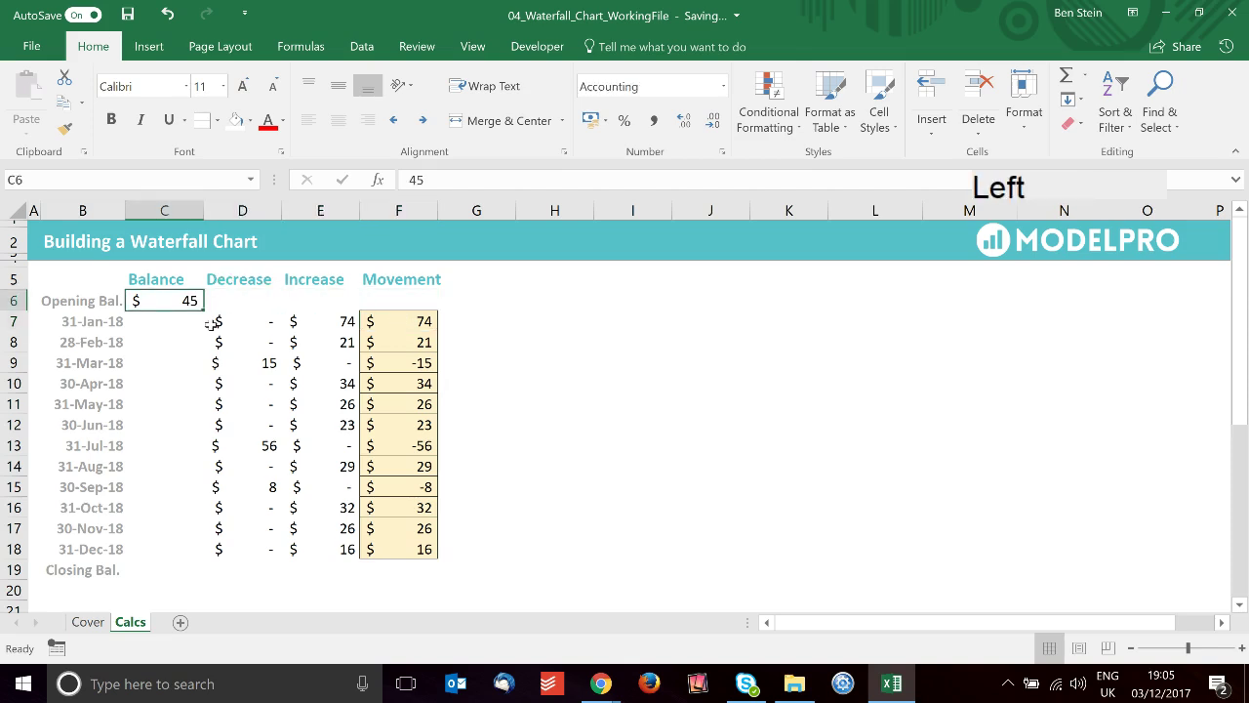
{"action": "key", "text": "alt"}
{"action": "key", "text": "h"}
{"action": "key", "text": "h"}
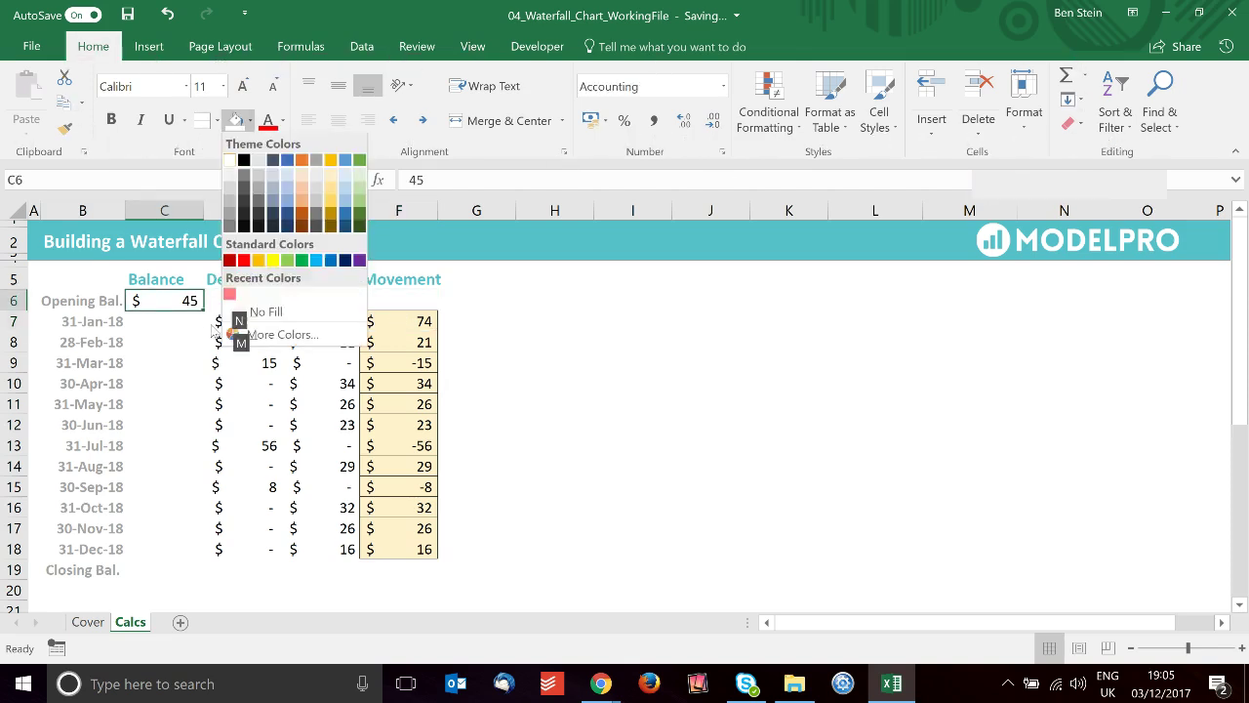
{"action": "key", "text": "Down"}
{"action": "key", "text": "Right"}
{"action": "key", "text": "Right"}
{"action": "key", "text": "Right"}
{"action": "key", "text": "Right"}
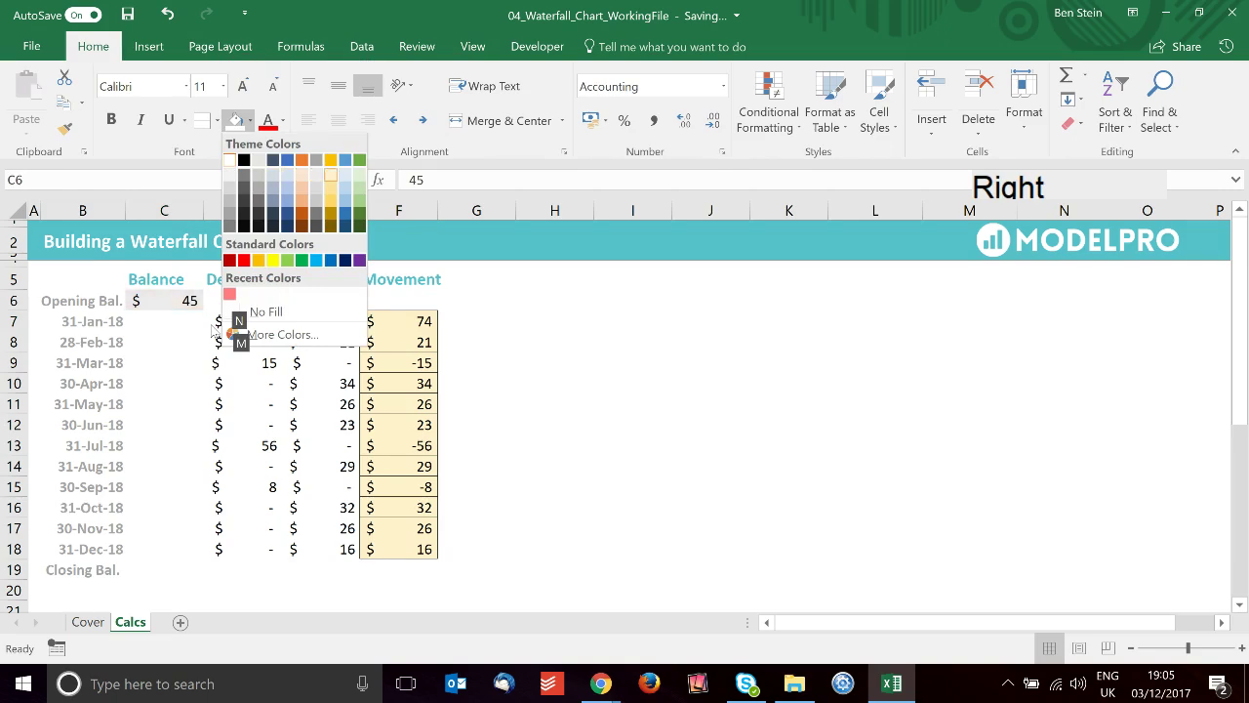
{"action": "key", "text": "Return"}
- Apply all borders to the opening balance cell C6
{"action": "key", "text": "alt"}
{"action": "key", "text": "b"}
{"action": "key", "text": "a"}
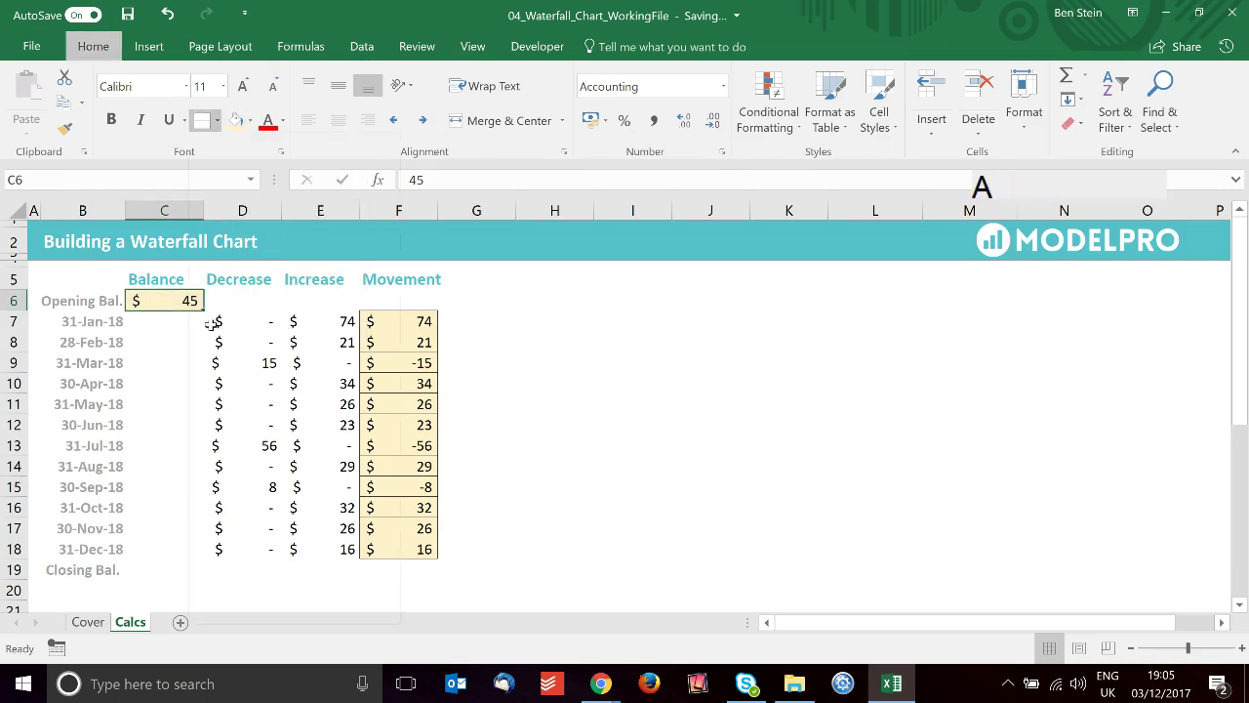
{"action": "key", "text": "Return"}
{"action": "key", "text": "Up"}
- Enter the formula =SUM(C6,E6)-D7 in C7 to calculate the 31-Jan-18 balance
{"action": "key", "text": "Down"}
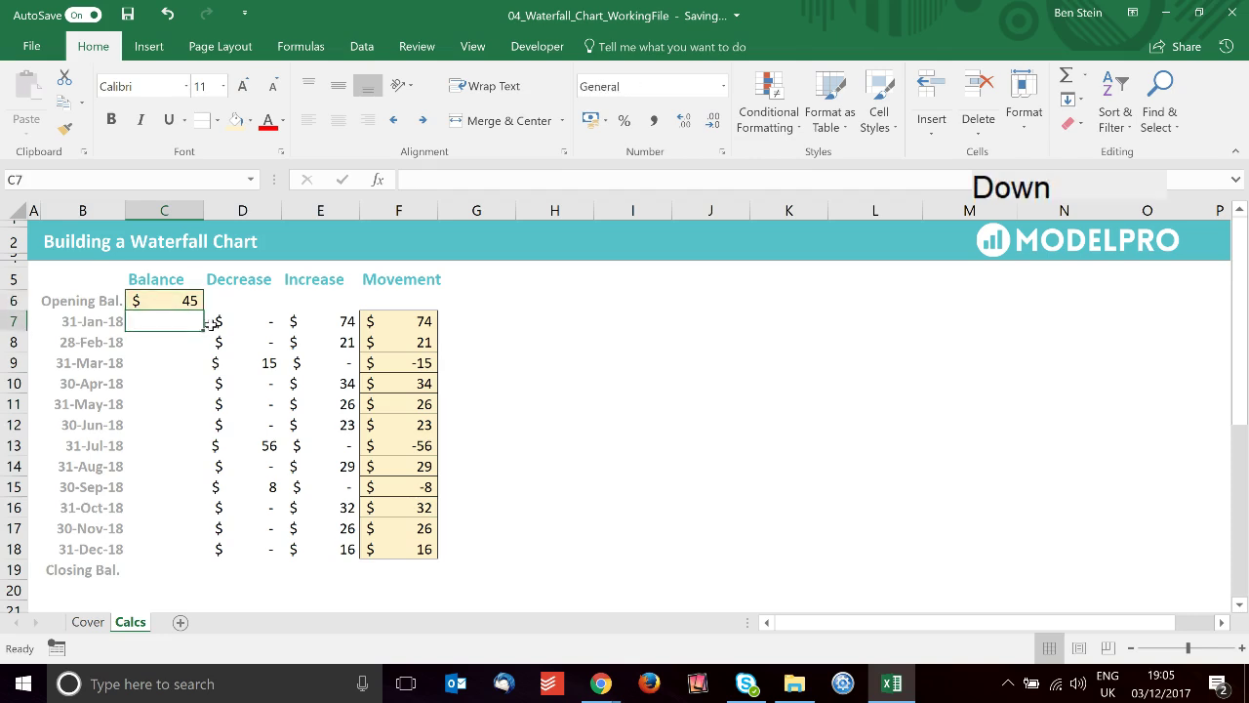
{"action": "type", "text": "="}
{"action": "key", "text": "Up"}
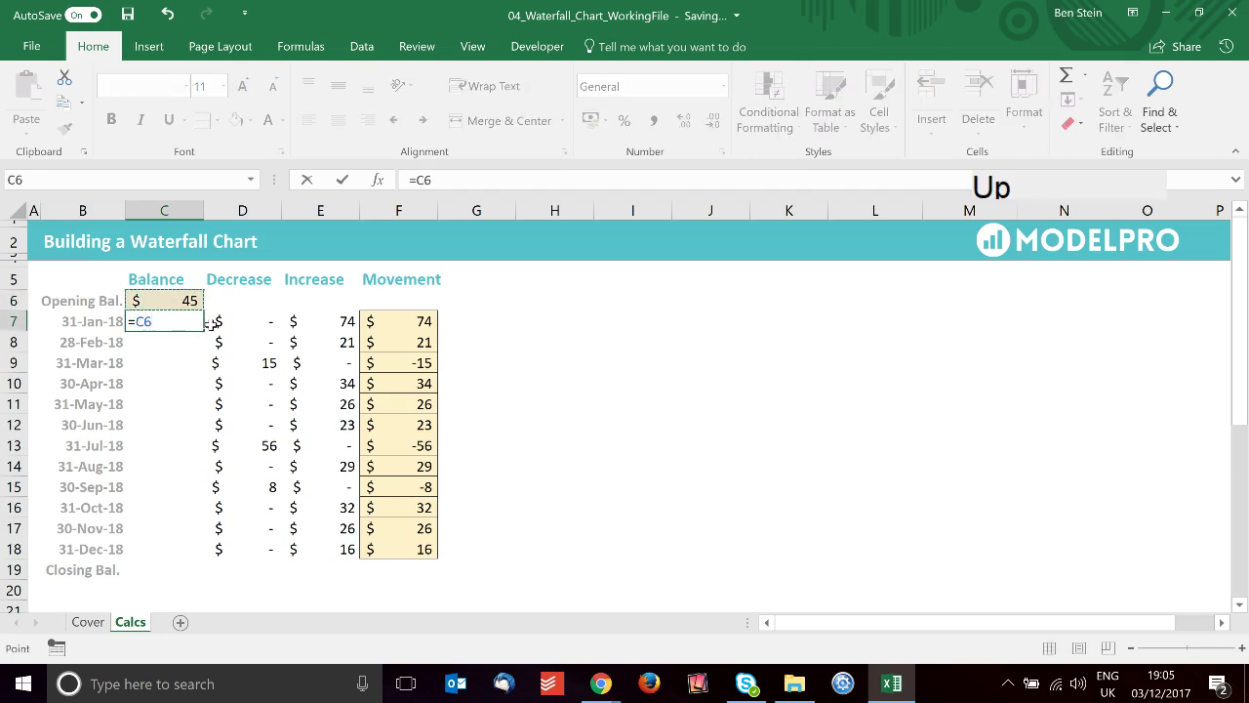
{"action": "key", "text": "BackSpace"}
{"action": "key", "text": "BackSpace"}
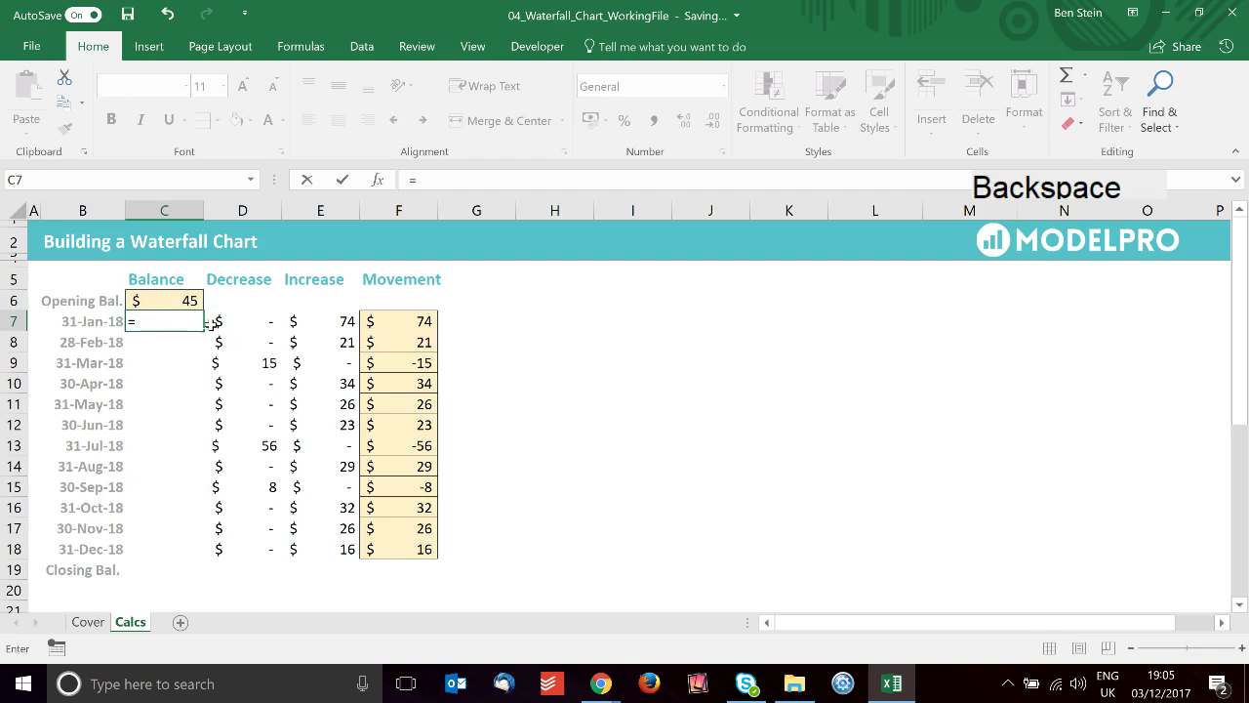
{"action": "type", "text": "sum("}
{"action": "key", "text": "Up"}
{"action": "type", "text": ","}
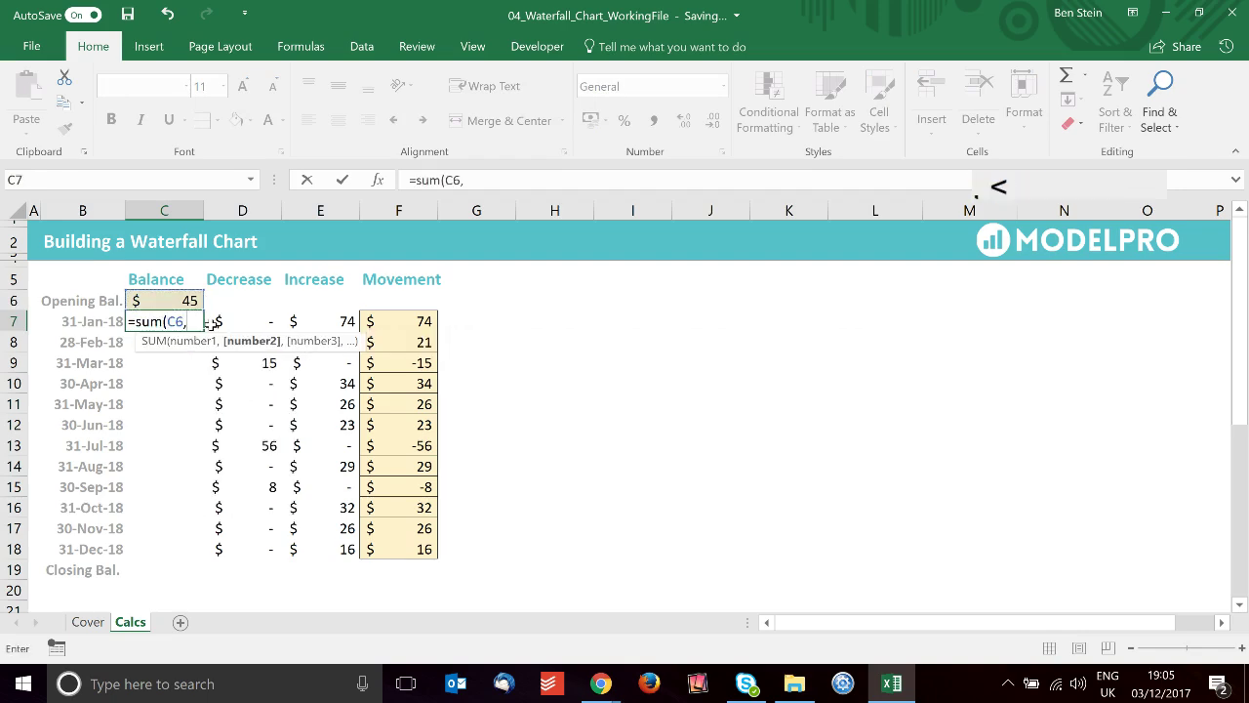
{"action": "key", "text": "Right"}
{"action": "key", "text": "Up"}
{"action": "key", "text": "Right"}
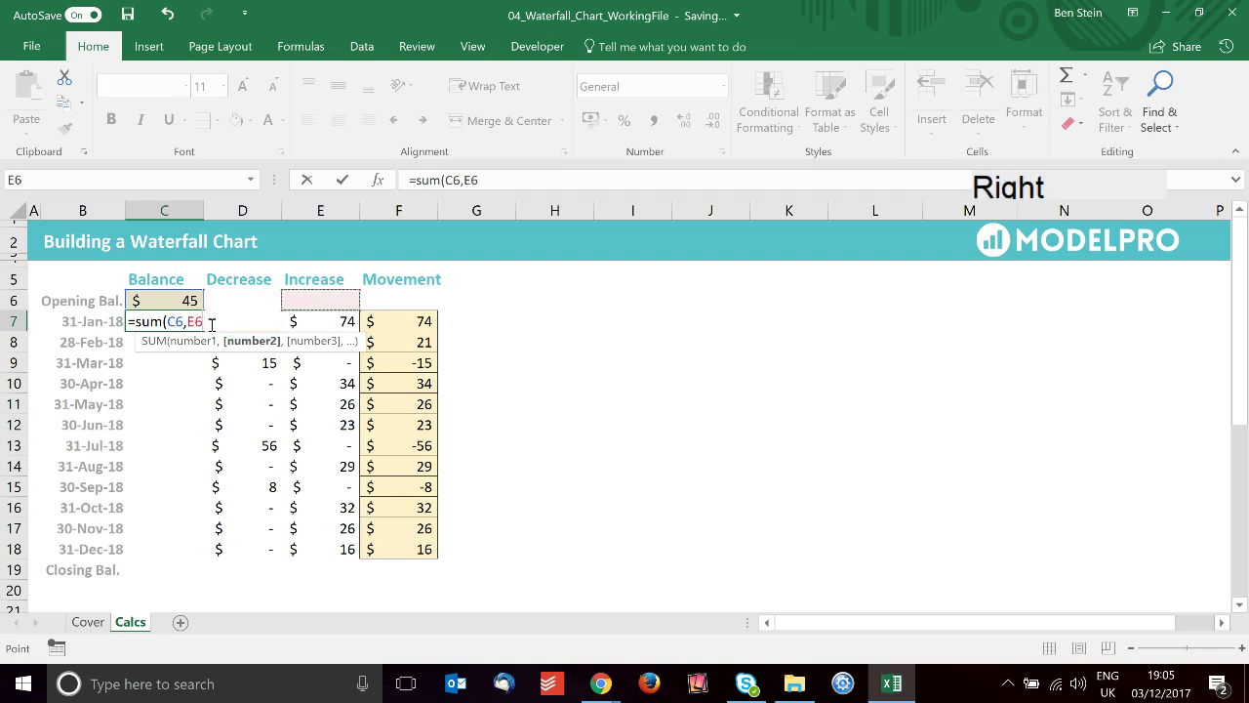
{"action": "type", "text": ")--"}
{"action": "key", "text": "BackSpace"}
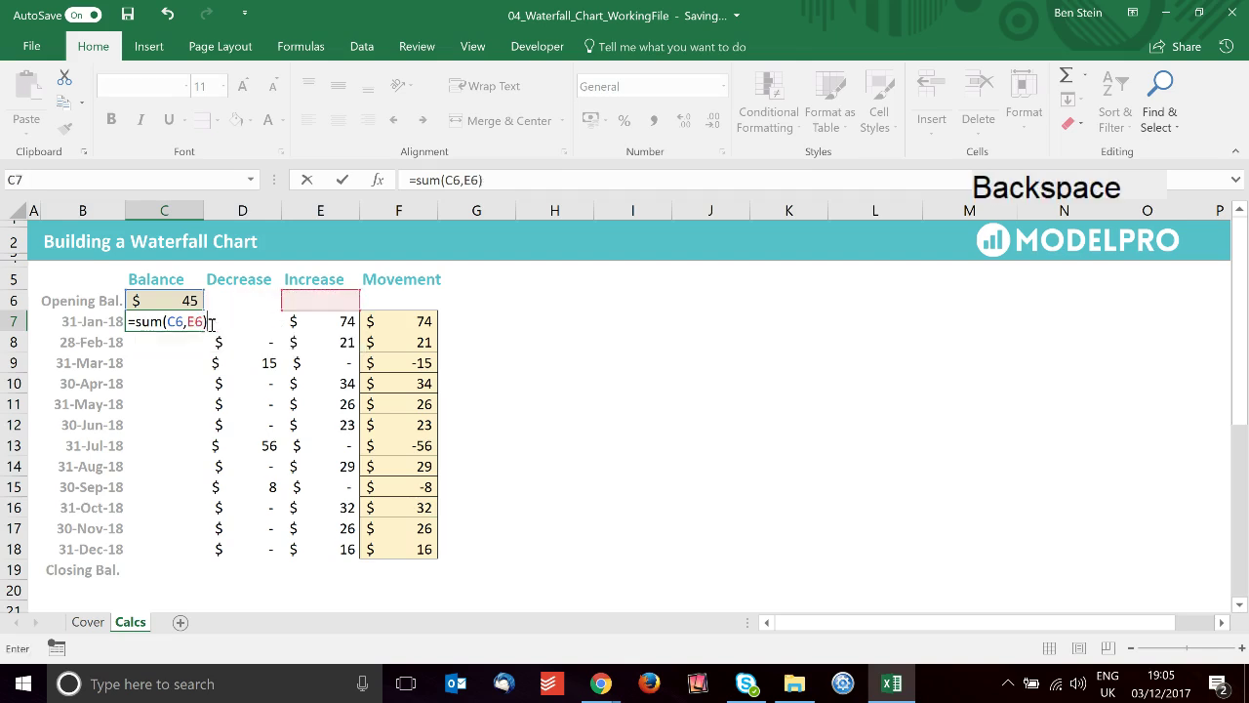
{"action": "key", "text": "Right"}
{"action": "key", "text": "KP_Enter"}
- Copy the Balance formula from C7 down to the Closing Bal. row, filling C7:C19
{"action": "key", "text": "Up"}
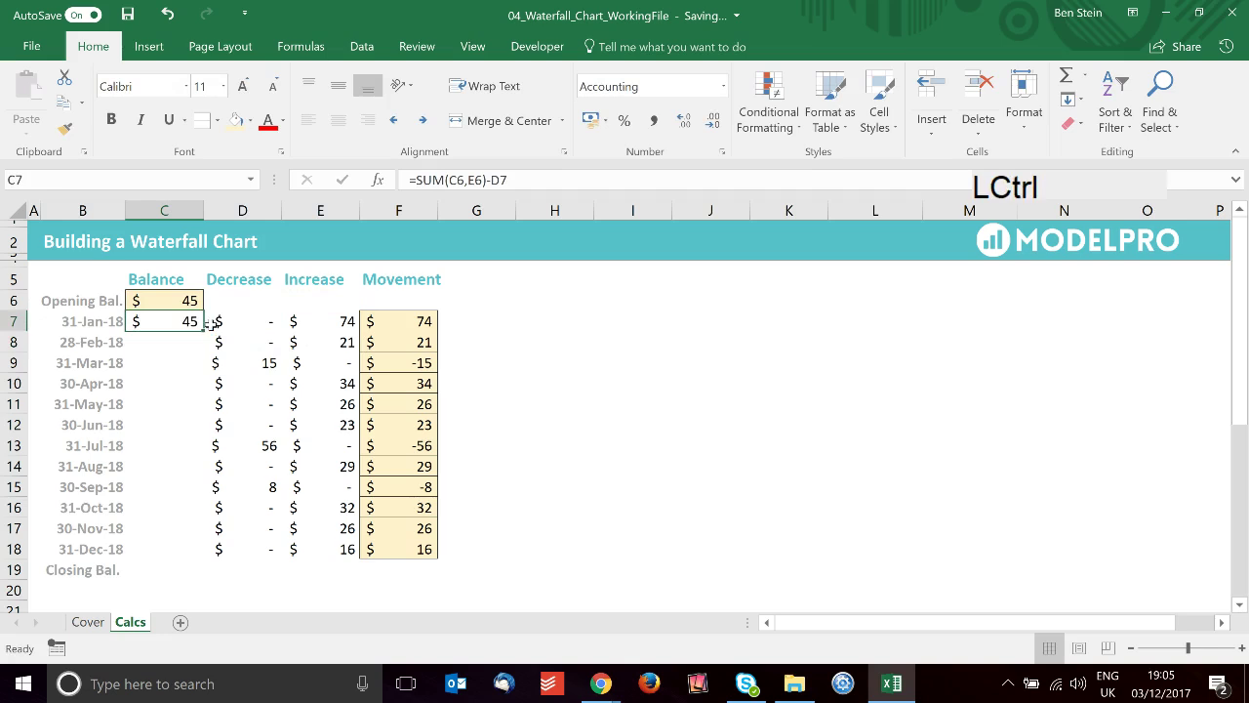
{"action": "key", "text": "ctrl+c"}
{"action": "key", "text": "shift+Down"}
{"action": "key", "text": "shift+Down"}
{"action": "key", "text": "shift+Down"}
{"action": "key", "text": "shift+Down"}
{"action": "key", "text": "shift+Down"}
{"action": "key", "text": "shift+Down"}
{"action": "key", "text": "shift+Down"}
{"action": "key", "text": "shift+Down"}
{"action": "key", "text": "shift+Down"}
{"action": "key", "text": "shift+Down"}
{"action": "key", "text": "shift+Down"}
{"action": "key", "text": "shift+Down"}
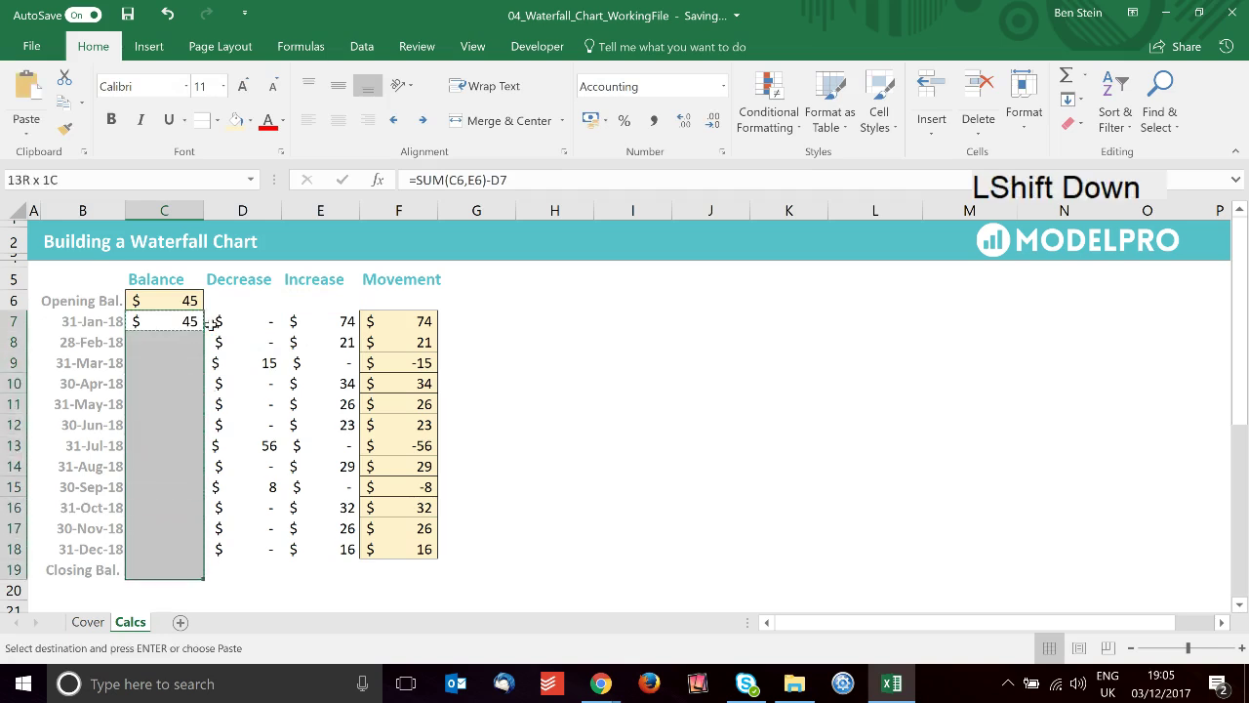
{"action": "key", "text": "KP_Enter"}
{"action": "key", "text": "Right"}
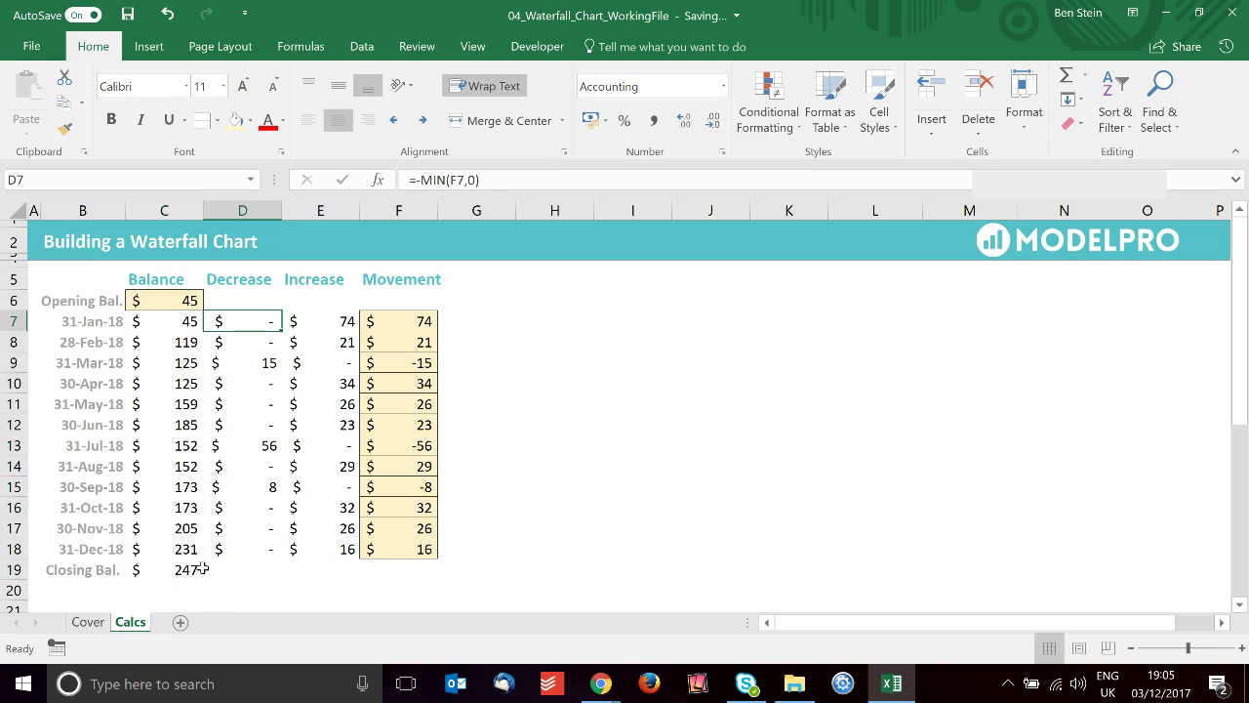
- Insert a stacked column chart from the range B6:E19, covering the row labels and the Balance, Decrease and Increase columns
{"action": "left_click", "coordinate": [165, 301]}
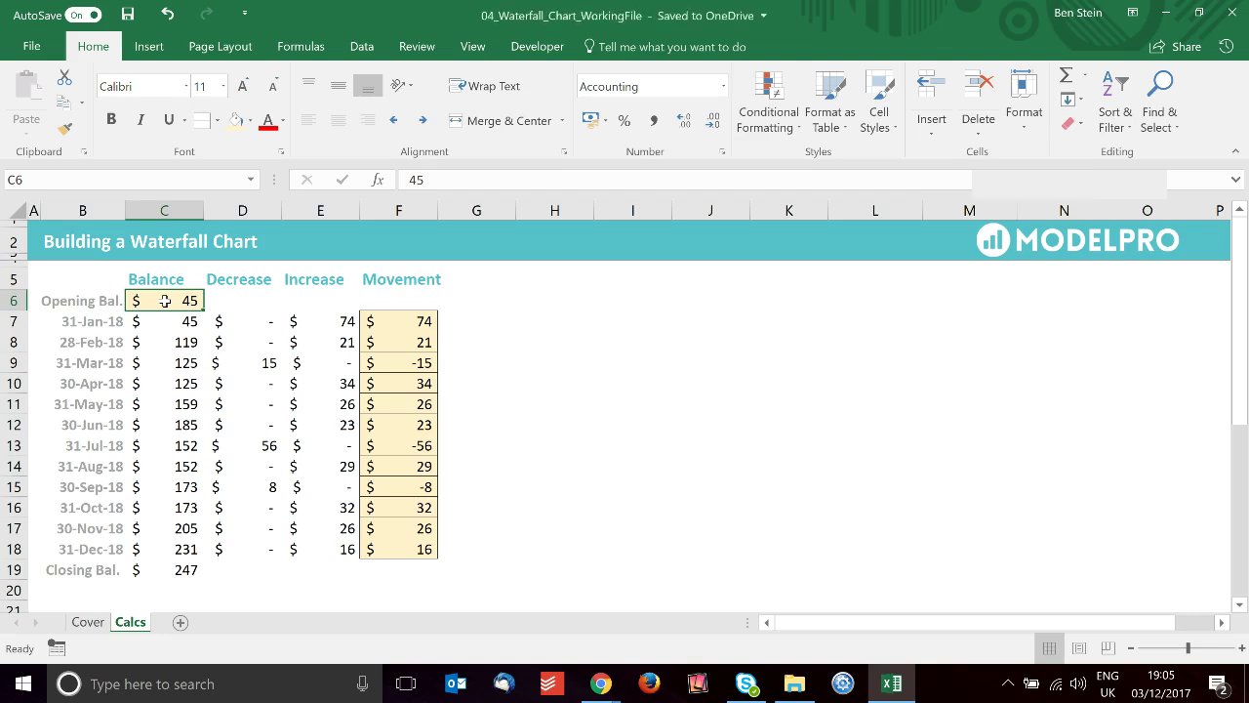
{"action": "key", "text": "Right"}
{"action": "key", "text": "Right"}
{"action": "key", "text": "Right"}
{"action": "key", "text": "Right"}
{"action": "key", "text": "Right"}
{"action": "key", "text": "Left"}
{"action": "key", "text": "Left"}
{"action": "key", "text": "Left"}
{"action": "key", "text": "Left"}
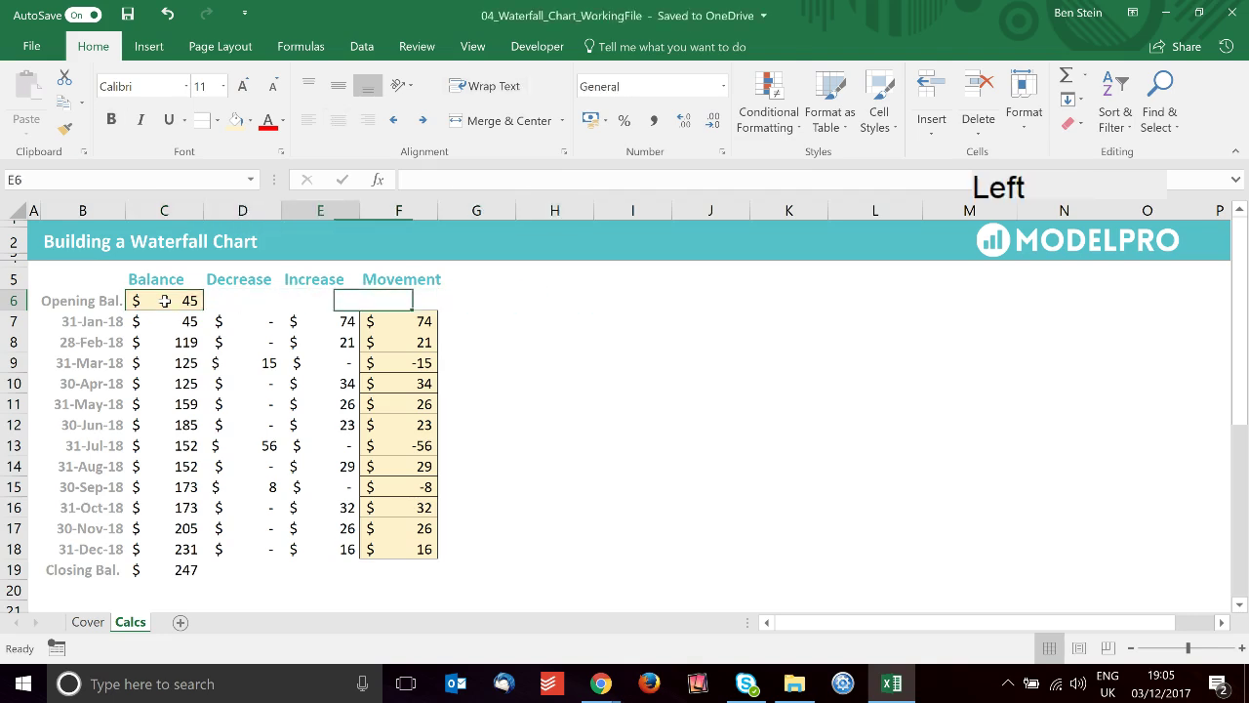
{"action": "key", "text": "Left"}
{"action": "key", "text": "Left"}
{"action": "key", "text": "shift+Right"}
{"action": "key", "text": "shift+Right"}
{"action": "key", "text": "shift+Right"}
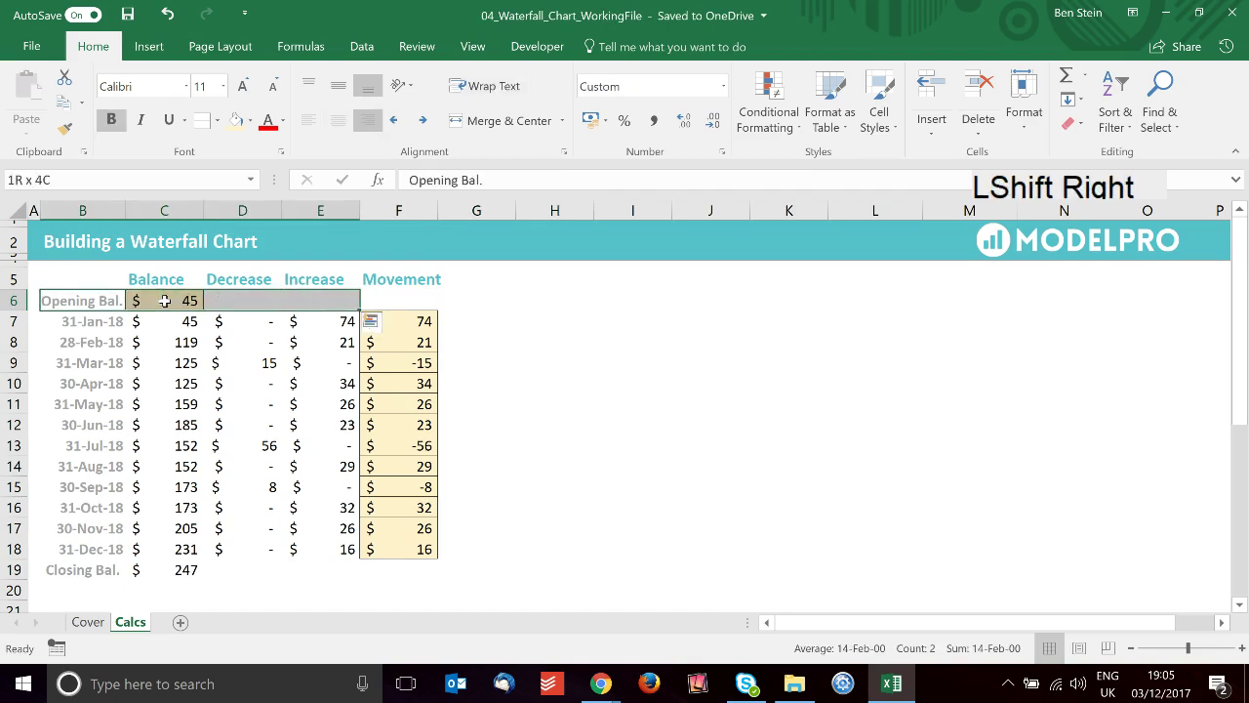
{"action": "key", "text": "shift+Down"}
{"action": "key", "text": "shift+Down"}
{"action": "key", "text": "shift+Down"}
{"action": "key", "text": "shift+Down"}
{"action": "key", "text": "shift+Down"}
{"action": "key", "text": "shift+Down"}
{"action": "key", "text": "shift+Down"}
{"action": "key", "text": "shift+Down"}
{"action": "key", "text": "shift+Down"}
{"action": "key", "text": "shift+Down"}
{"action": "key", "text": "shift+Down"}
{"action": "key", "text": "shift+Down"}
{"action": "key", "text": "shift+Down"}
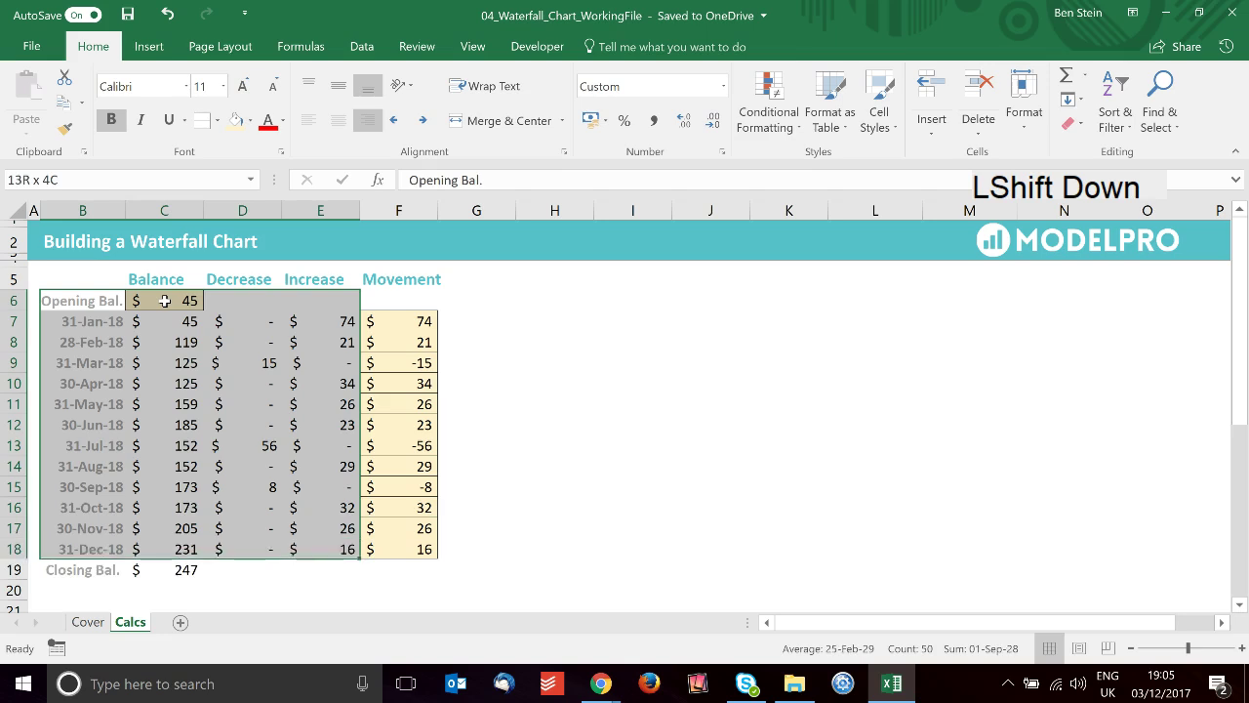
{"action": "left_click", "coordinate": [148, 46]}
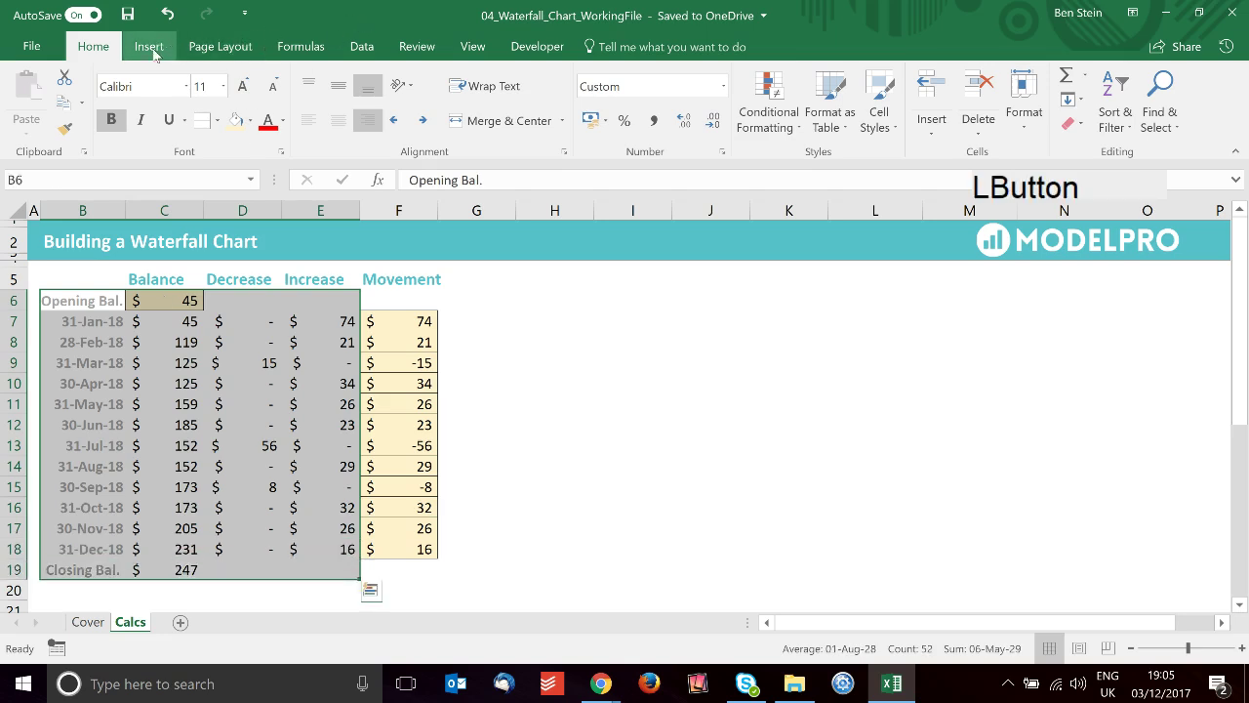
{"action": "left_click", "coordinate": [495, 76]}
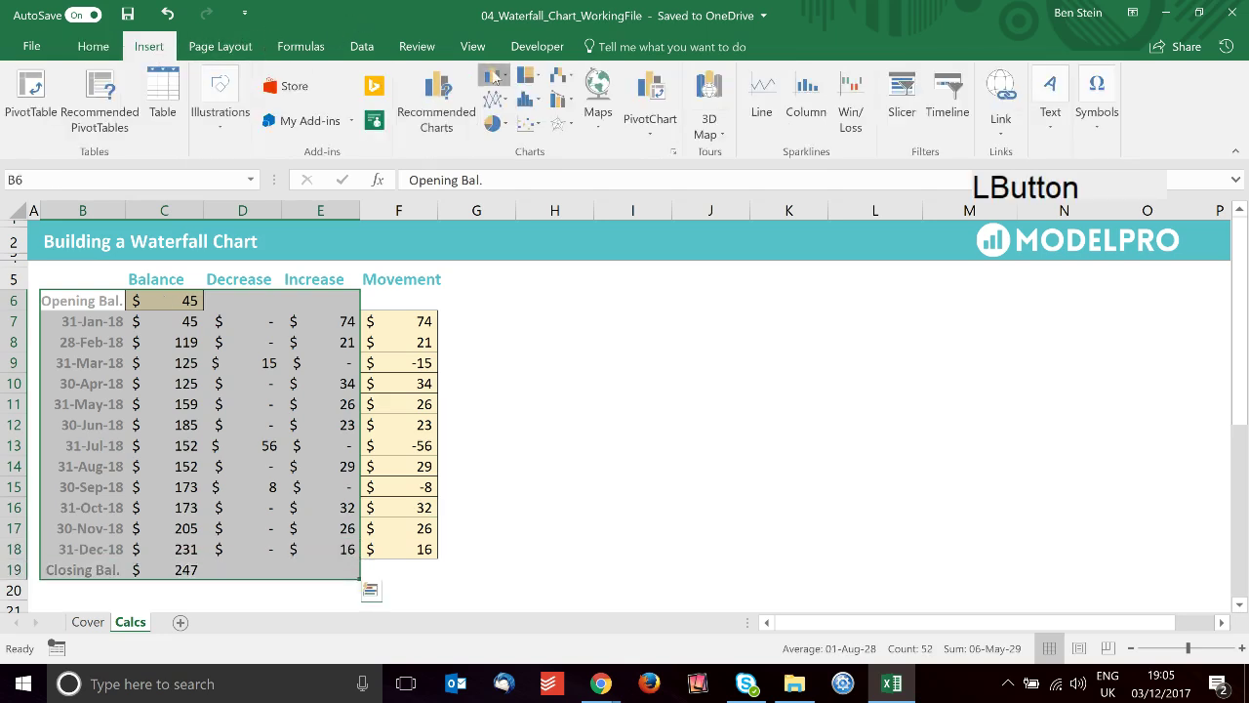
{"action": "left_click", "coordinate": [558, 134]}
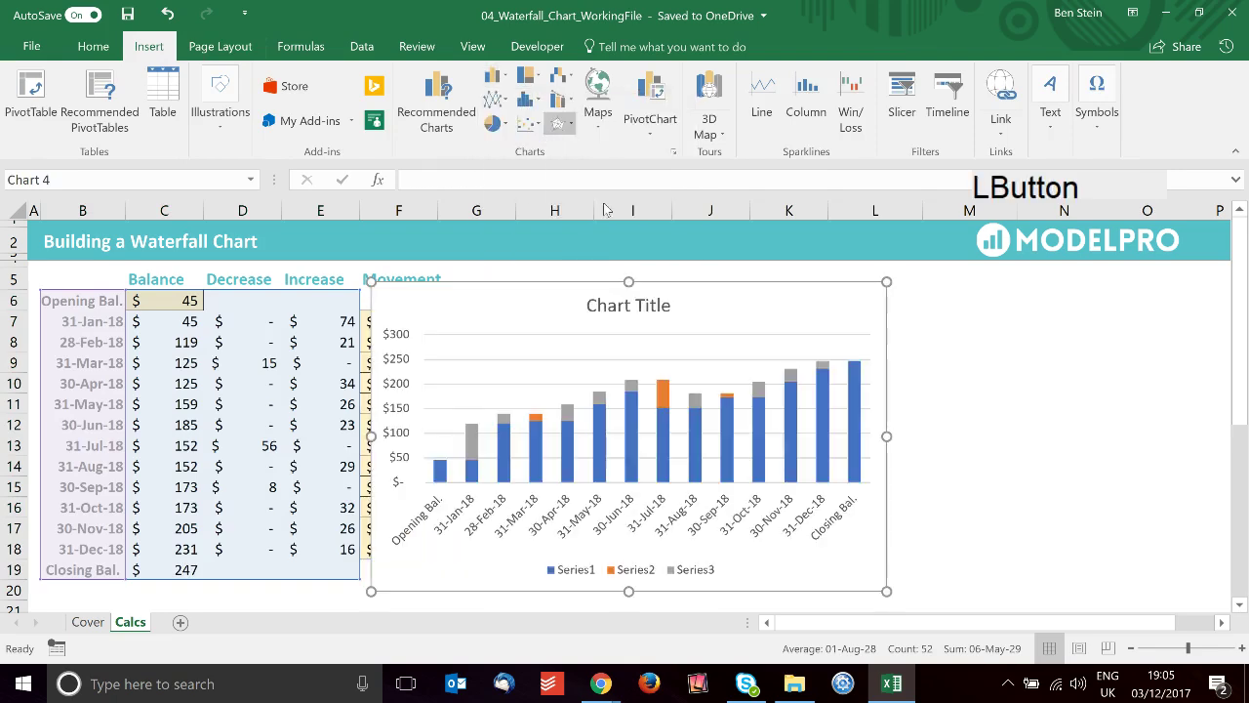
- Move the chart clear of the data table, beside the Movement column, and remove its title and legend
{"action": "left_click_drag", "start_coordinate": [721, 288], "coordinate": [874, 279]}
{"action": "left_click", "coordinate": [979, 292]}
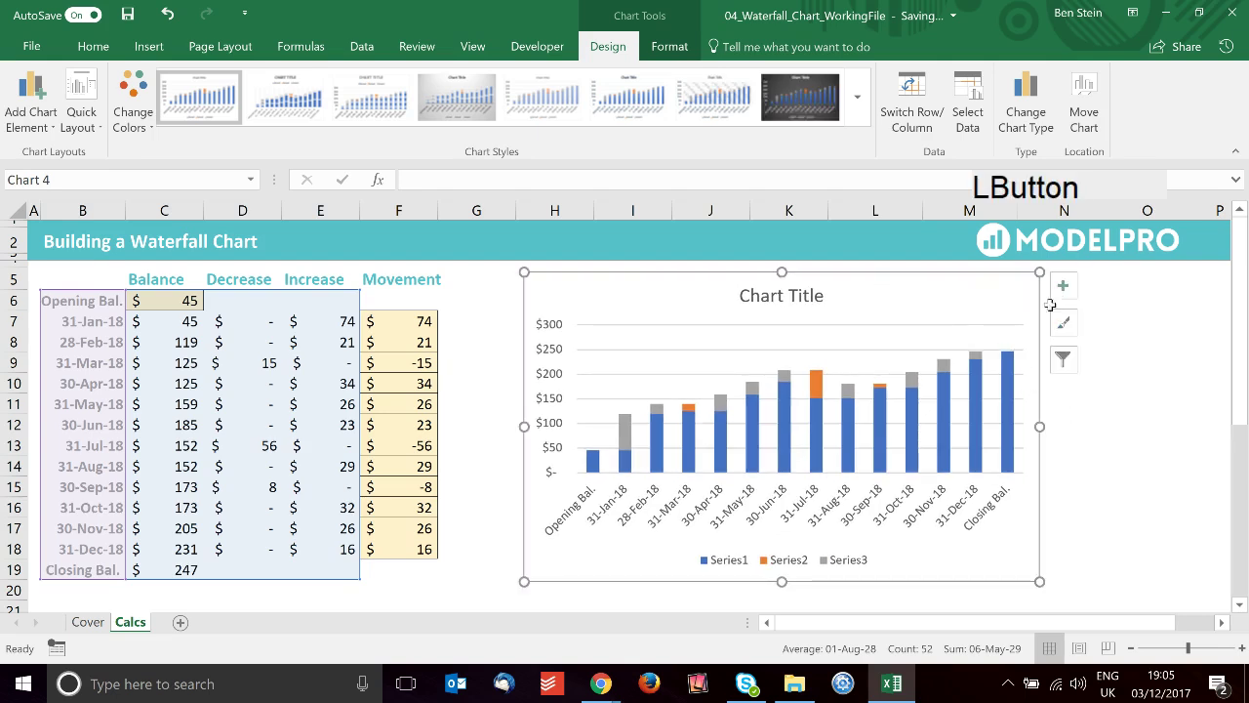
{"action": "left_click", "coordinate": [1066, 289]}
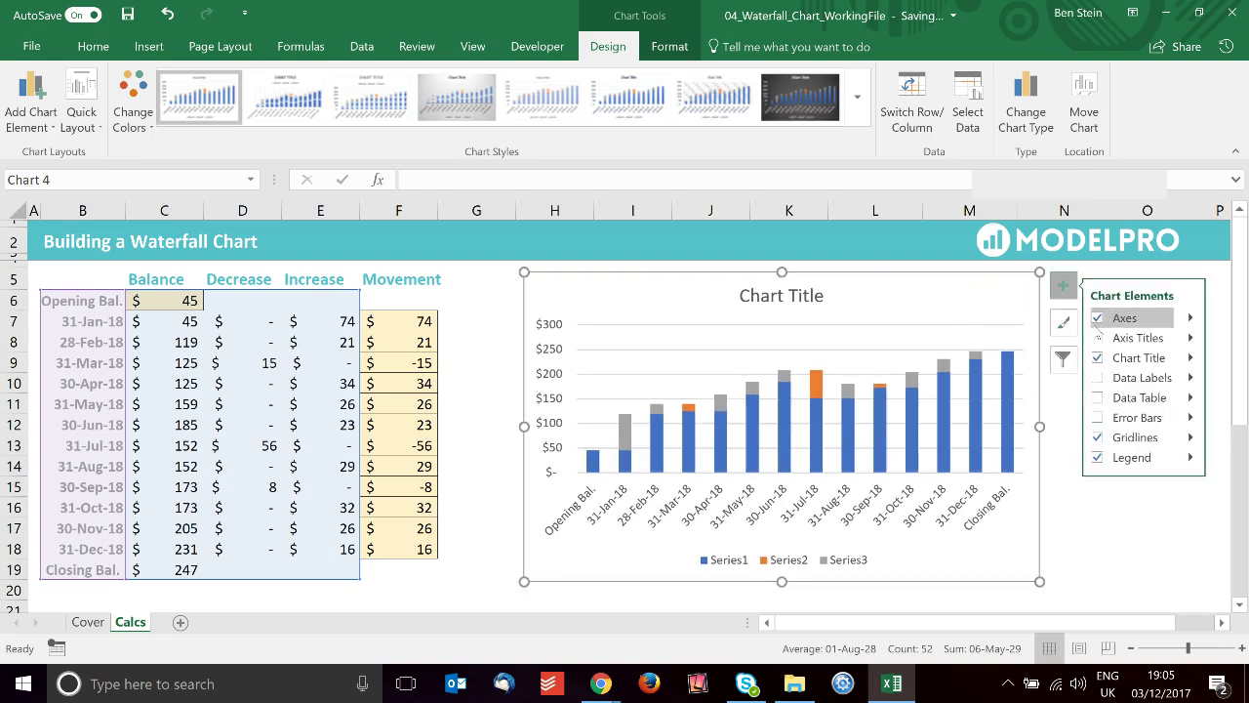
{"action": "left_click", "coordinate": [1098, 359]}
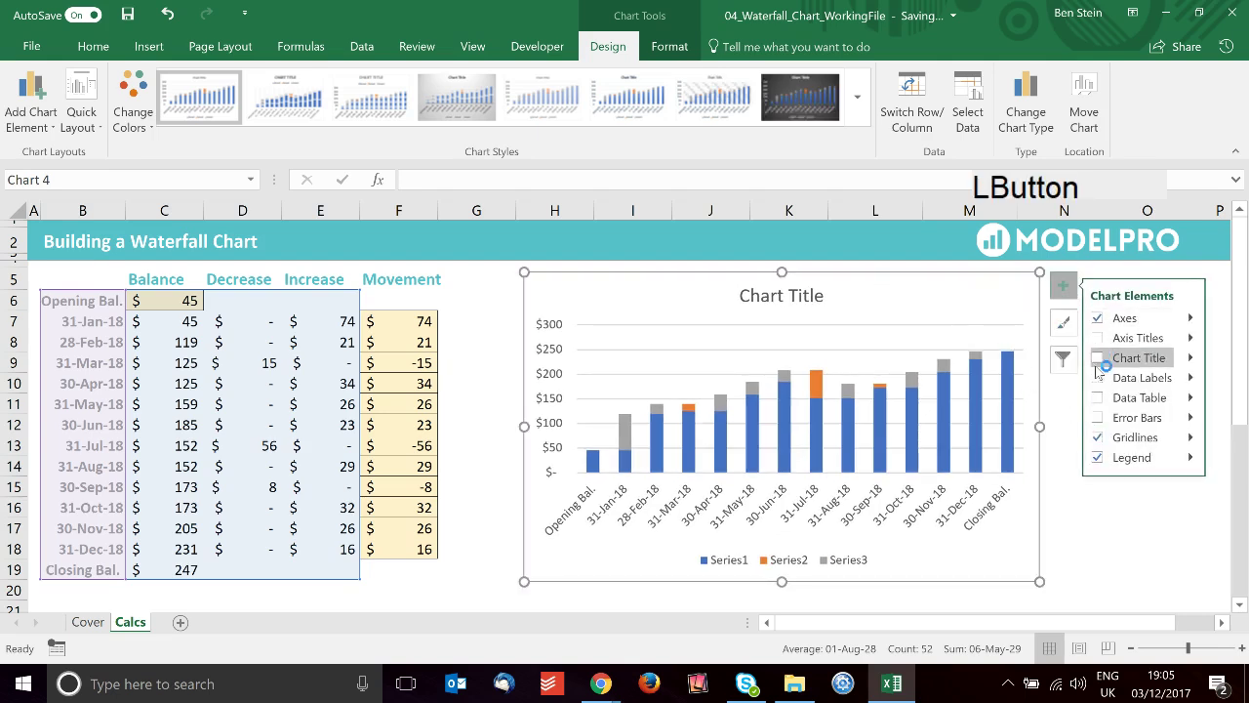
{"action": "left_click", "coordinate": [1098, 457]}
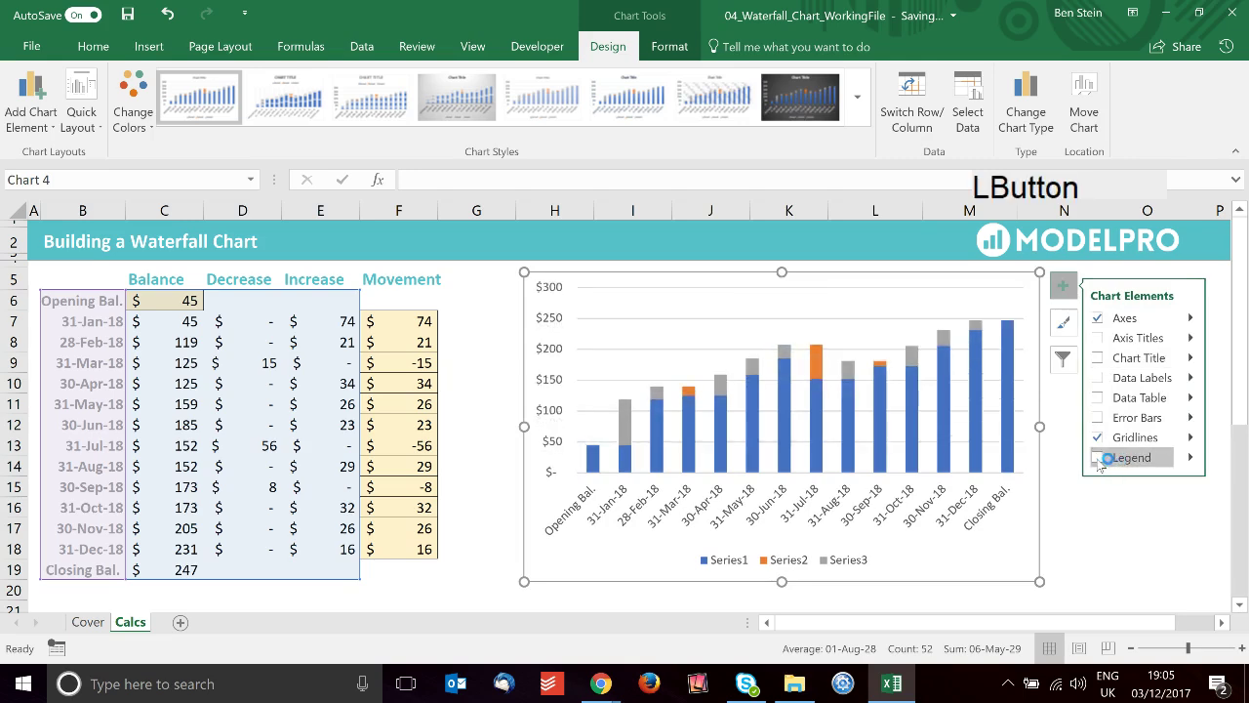
{"action": "left_click", "coordinate": [1080, 526]}
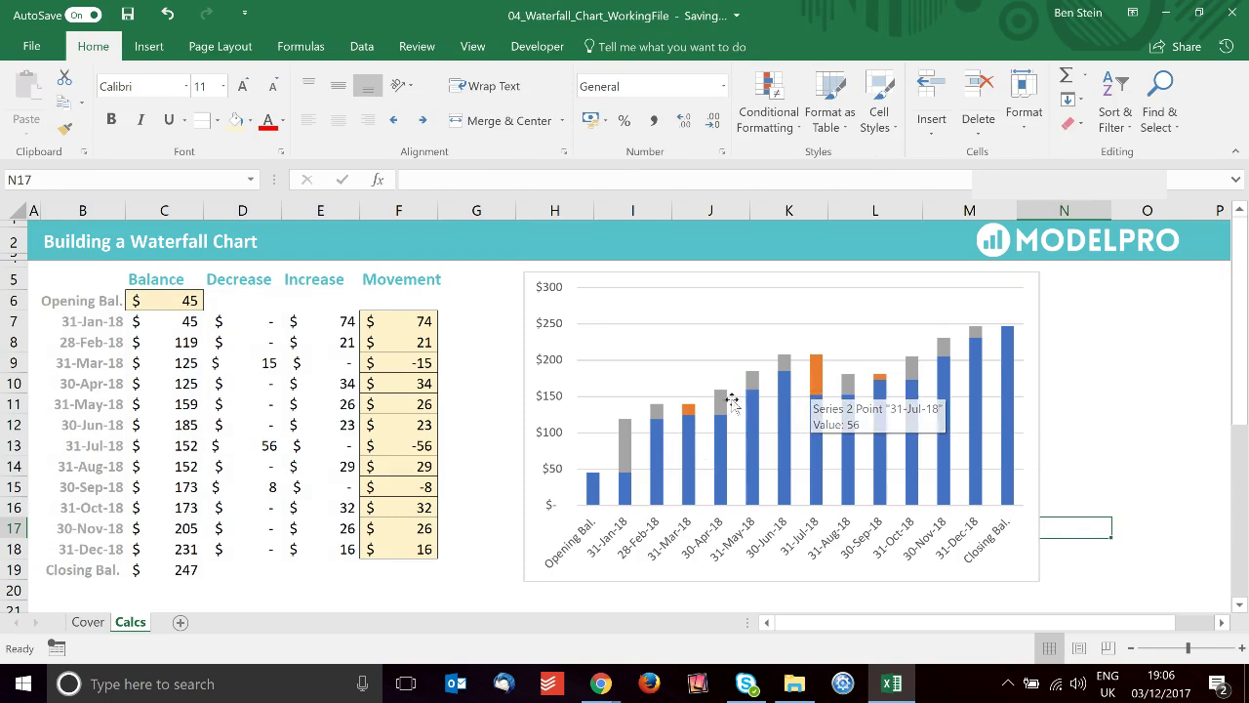
- Set the chart's blue Balance series to No Fill so only the Increase and Decrease blocks are coloured
{"action": "mouse_move", "coordinate": [855, 396]}
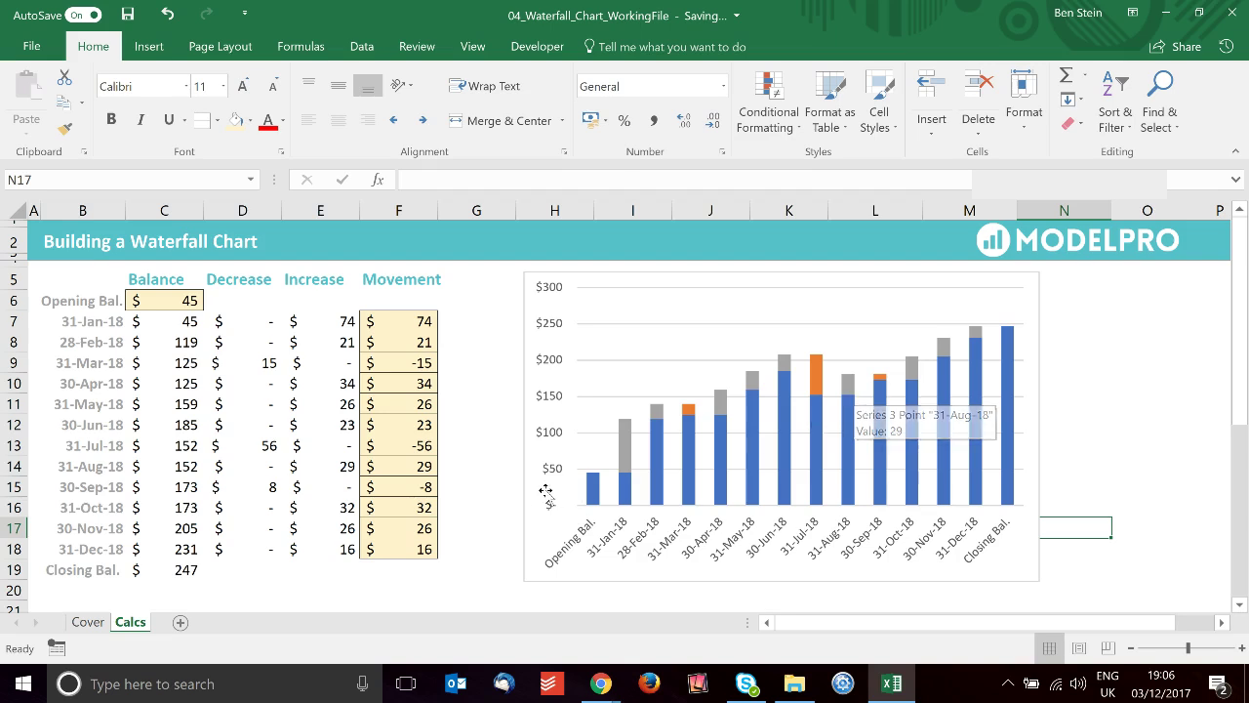
{"action": "left_click", "coordinate": [630, 498]}
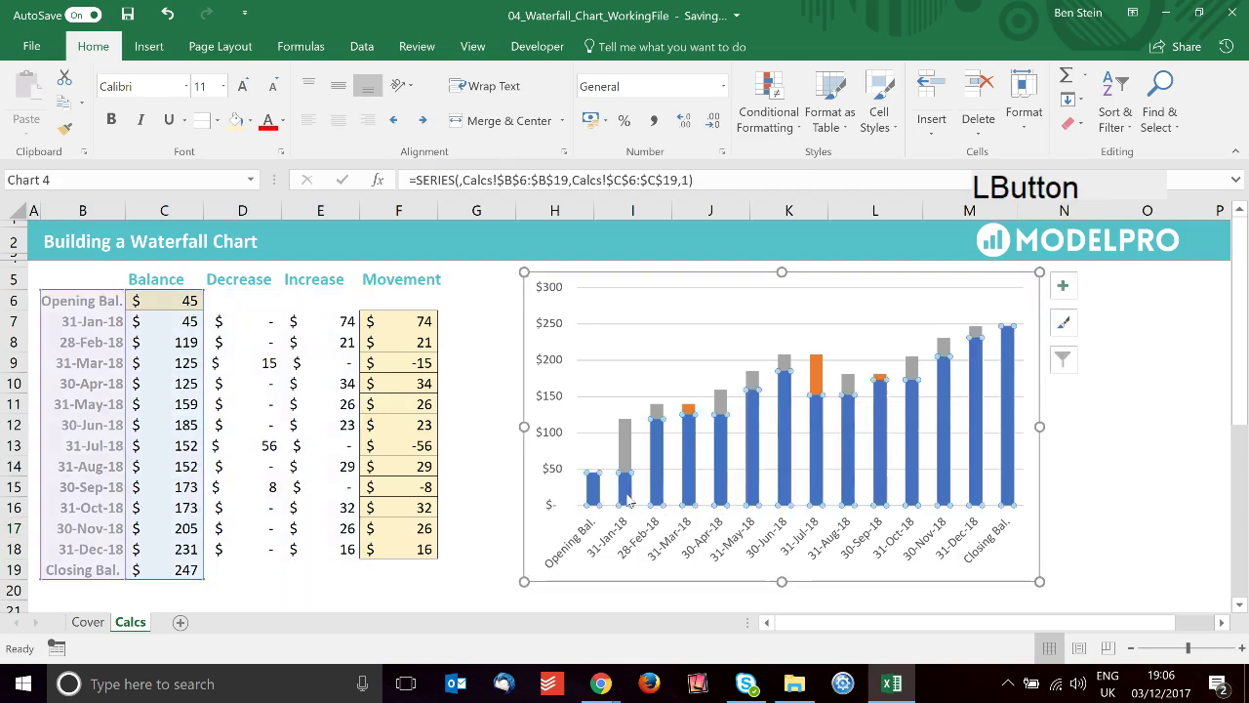
{"action": "left_click", "coordinate": [94, 47]}
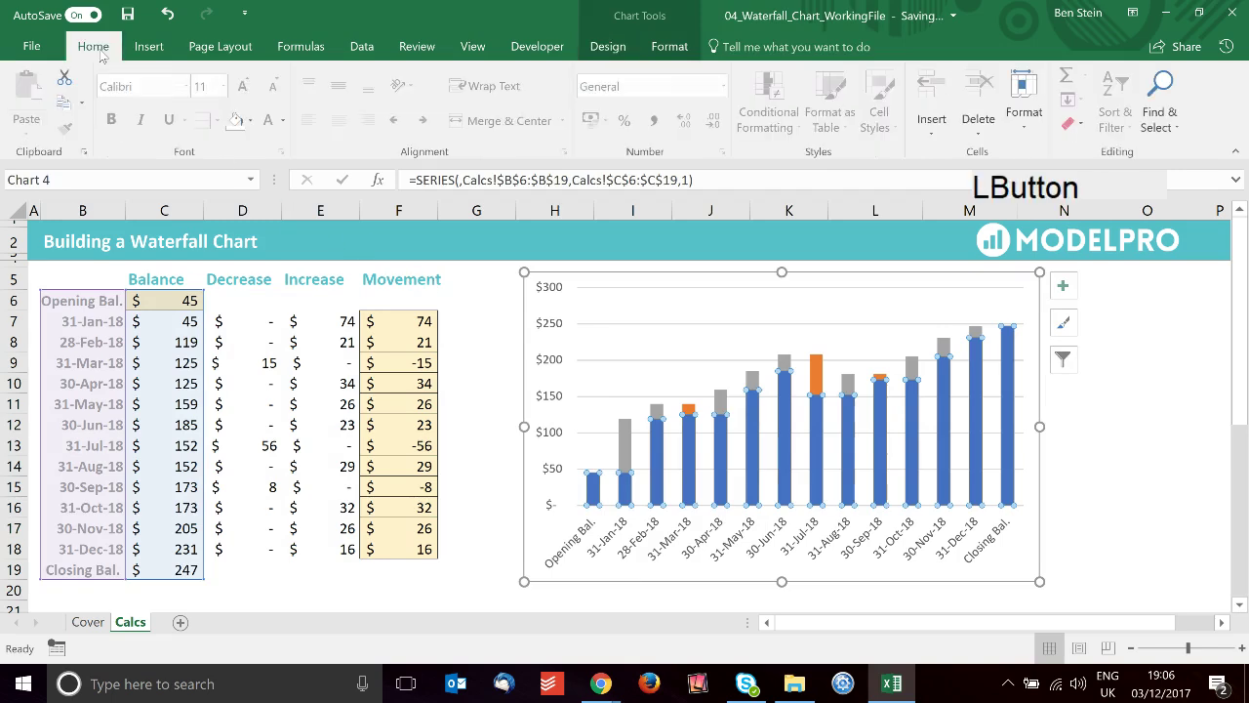
{"action": "left_click", "coordinate": [243, 123]}
{"action": "left_click", "coordinate": [250, 121]}
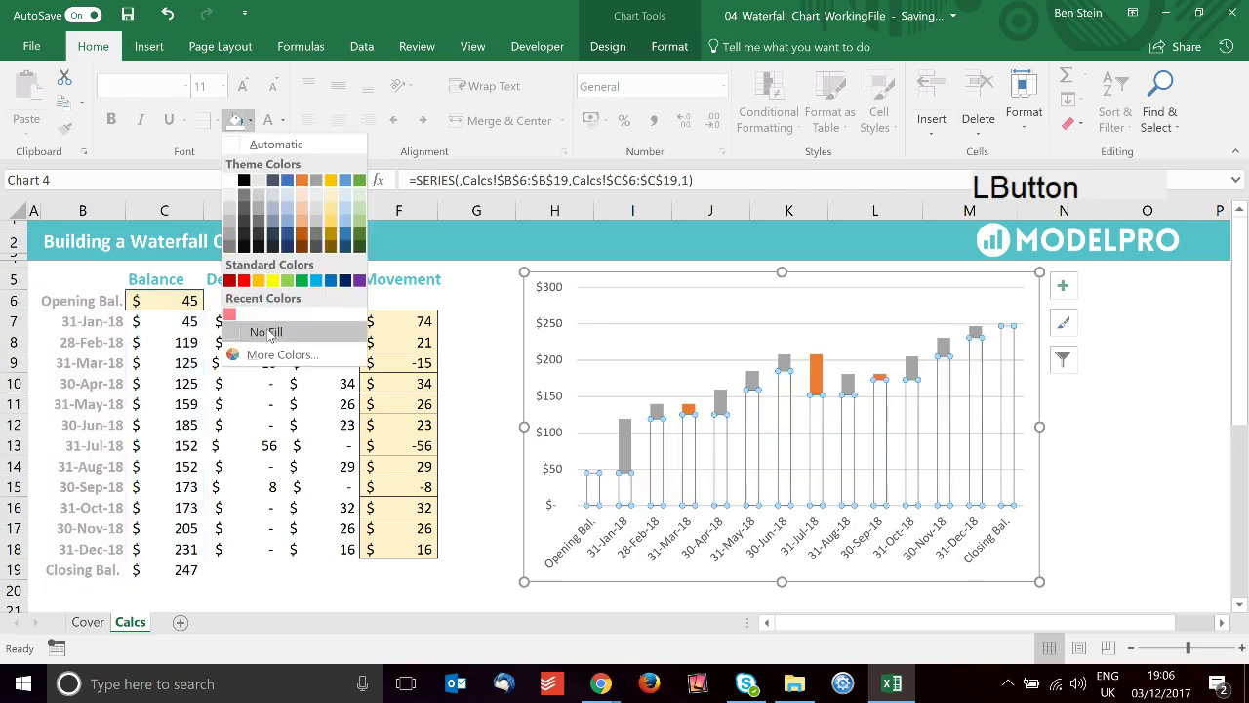
{"action": "left_click", "coordinate": [266, 330]}
{"action": "left_click", "coordinate": [1043, 509]}
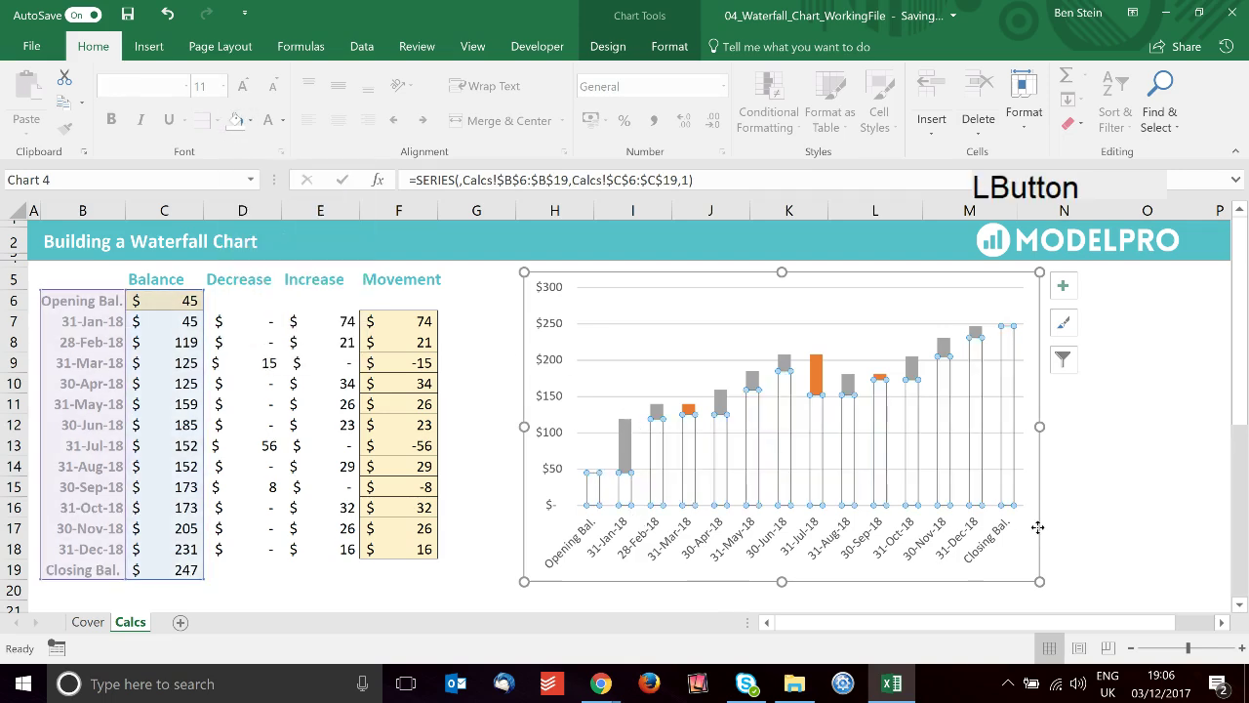
- Fill only the Opening Bal. and Closing Bal. columns of the chart's Balance series with the blue theme colour
{"action": "left_click", "coordinate": [593, 493]}
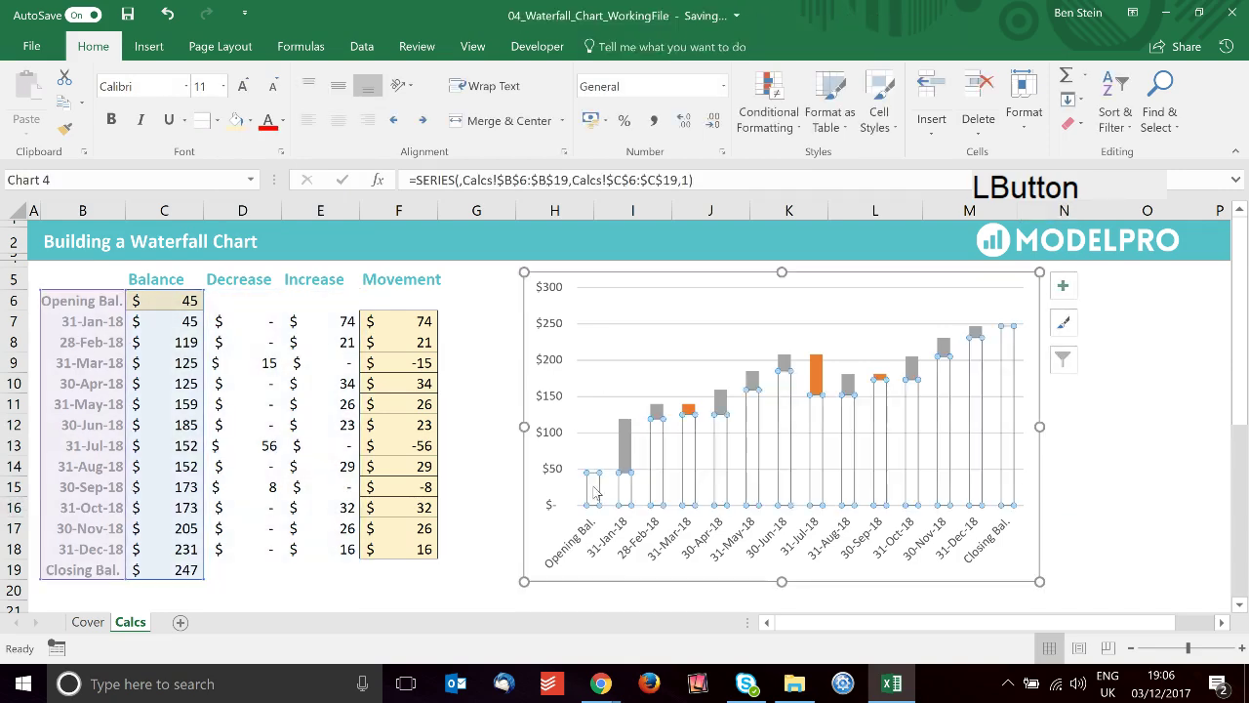
{"action": "left_click", "coordinate": [594, 495]}
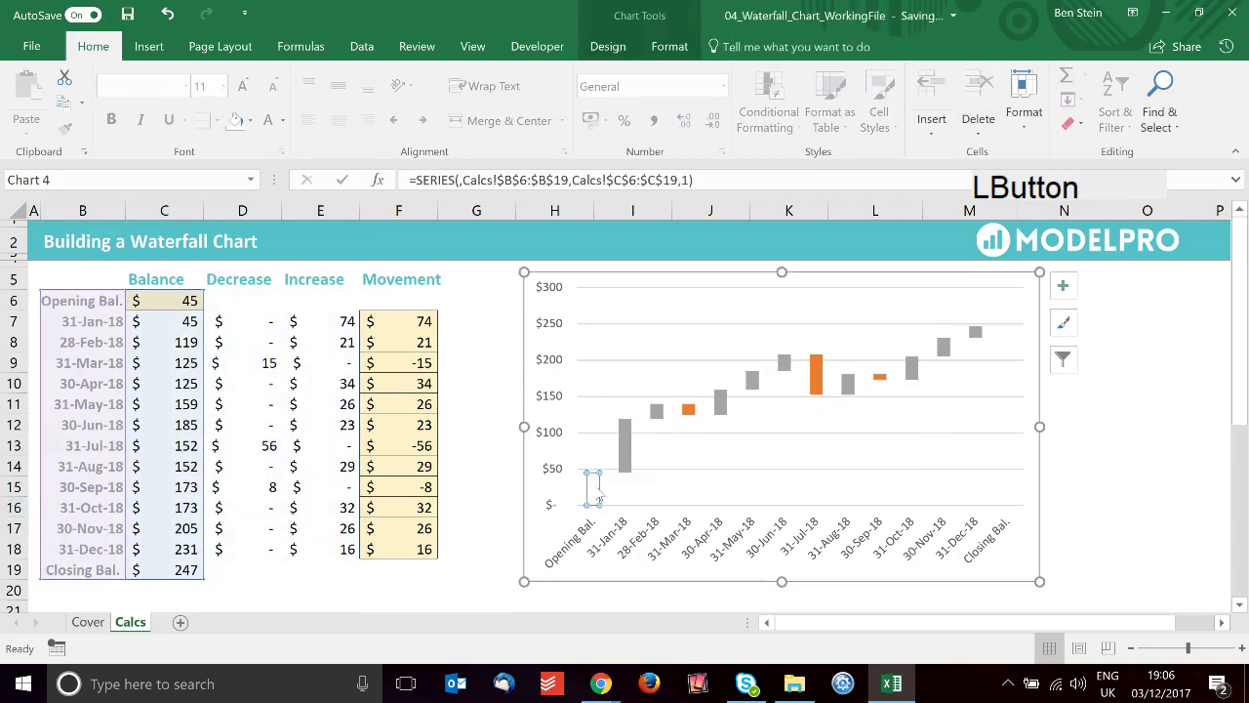
{"action": "left_click", "coordinate": [250, 119]}
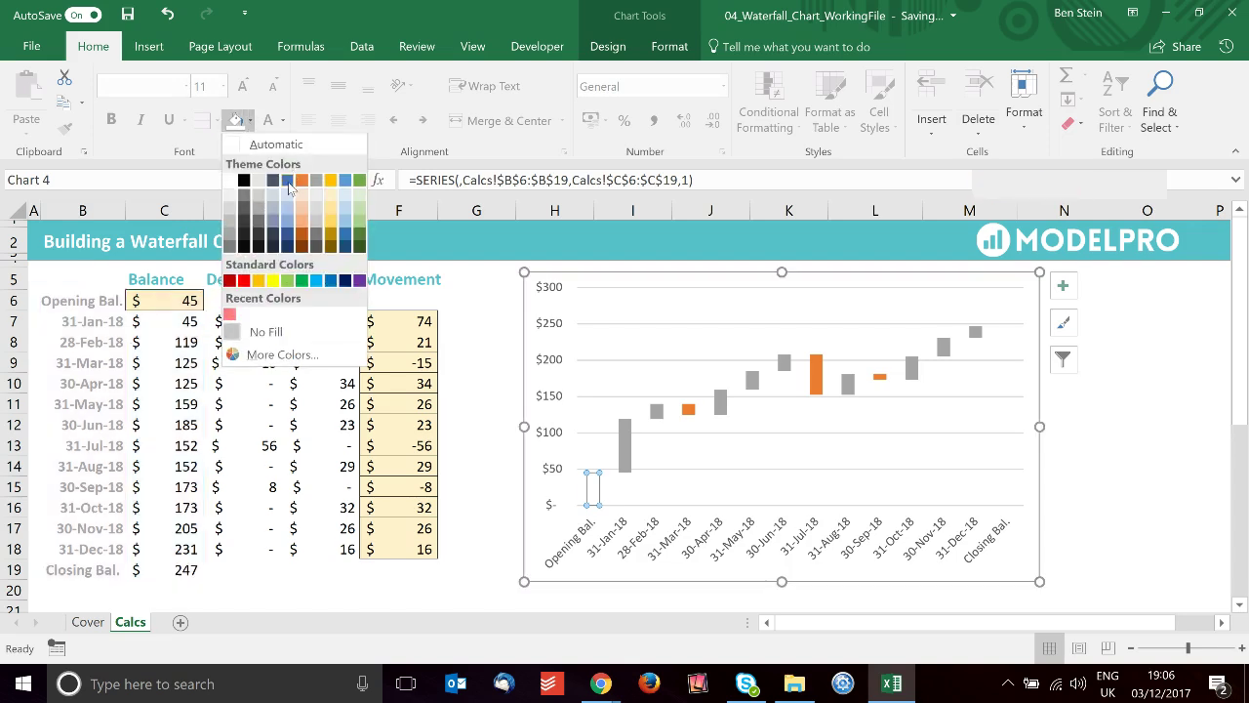
{"action": "left_click", "coordinate": [288, 179]}
{"action": "left_click", "coordinate": [1005, 377]}
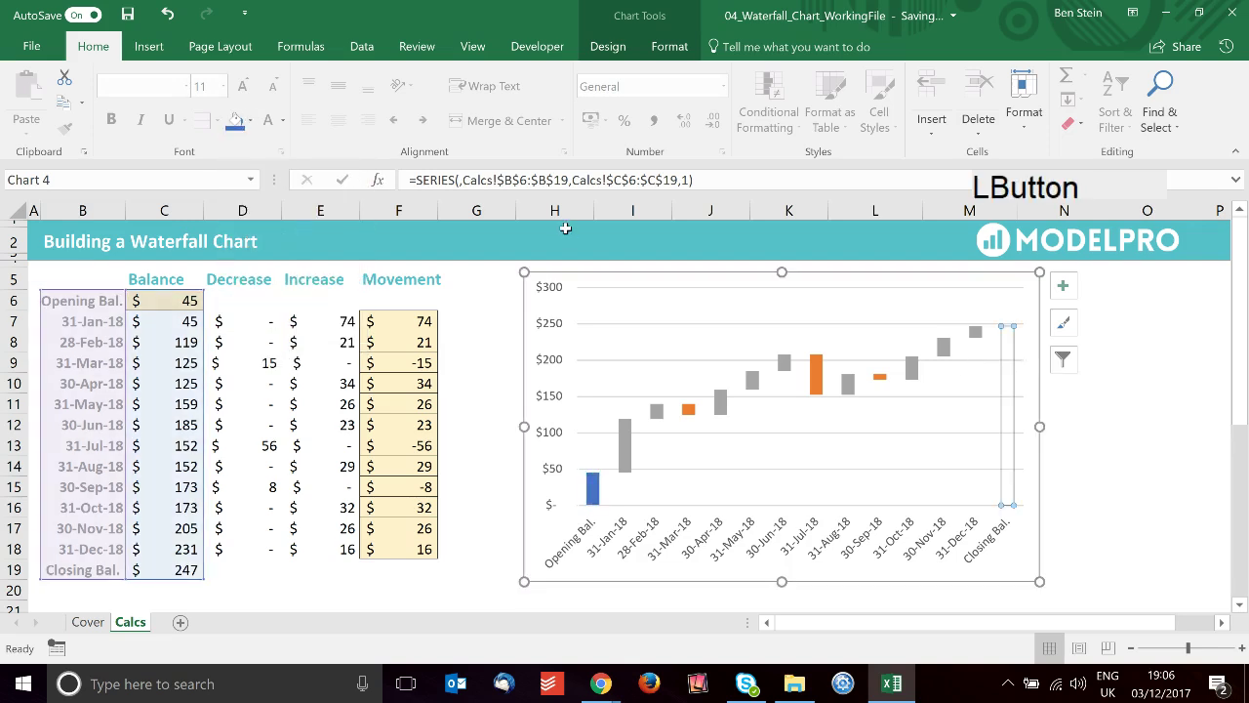
{"action": "left_click", "coordinate": [234, 119]}
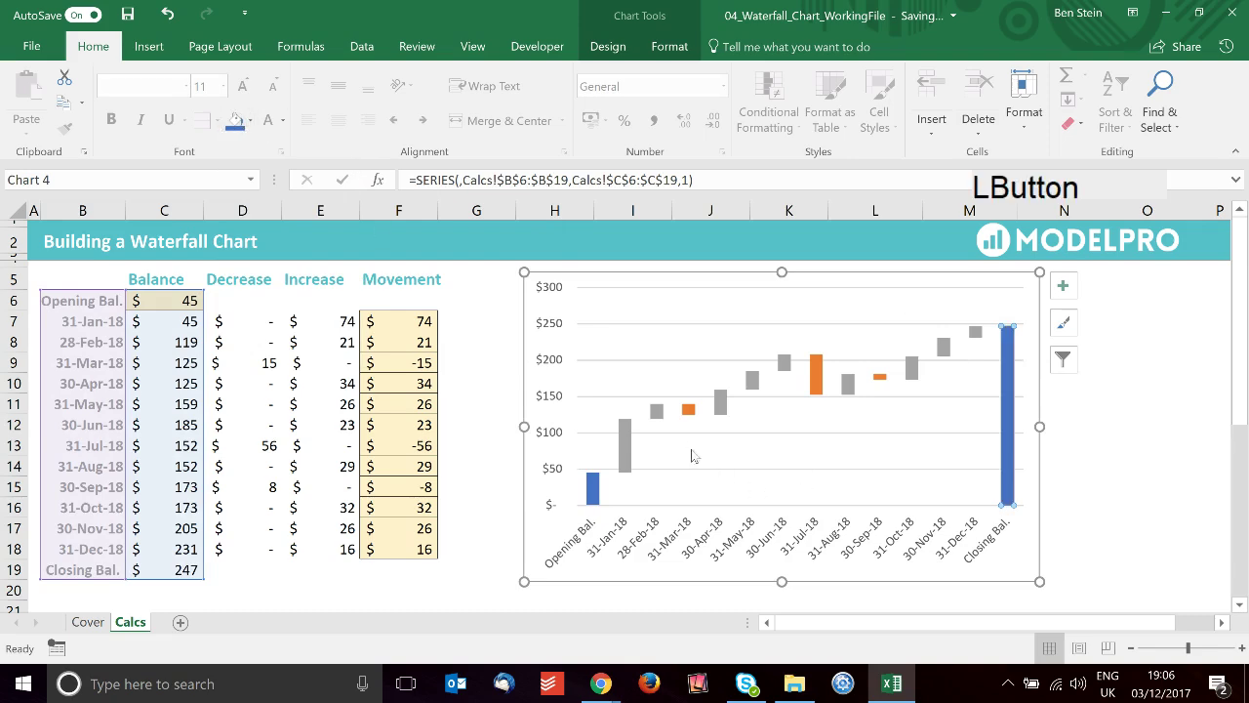
- Reduce the gap width of the chart's series to 34% and close the formatting pane
{"action": "left_click", "coordinate": [659, 451]}
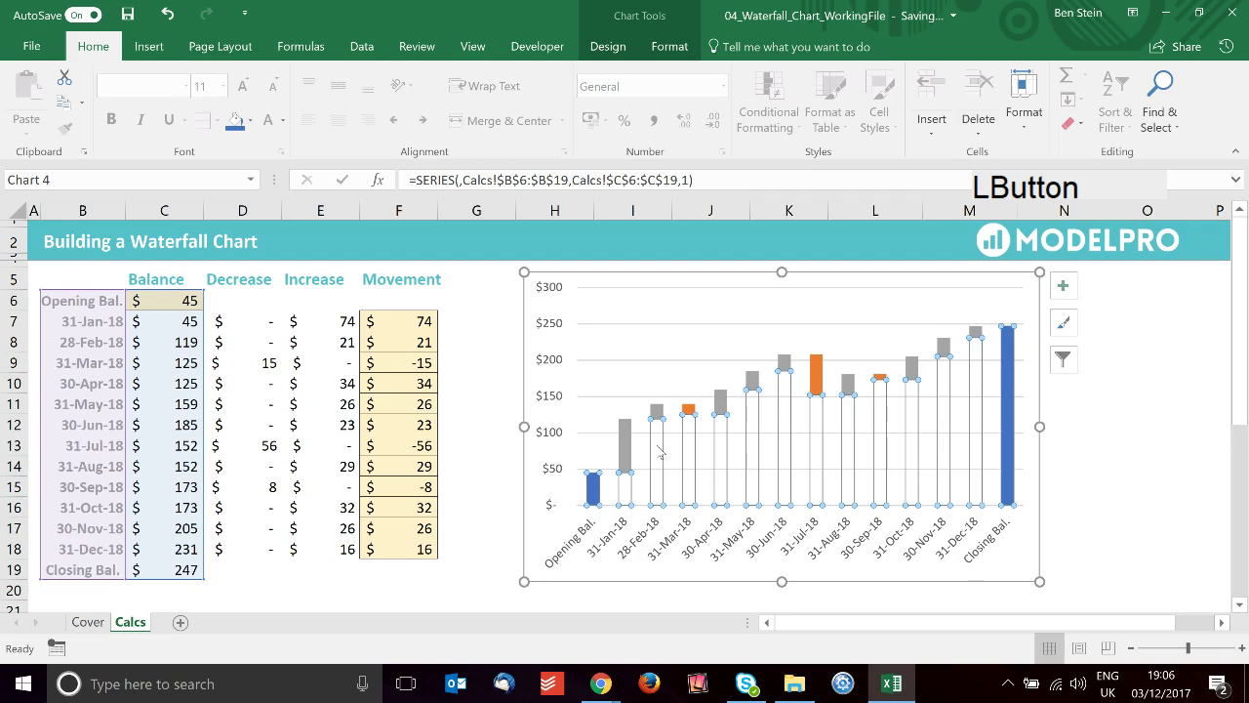
{"action": "right_click", "coordinate": [660, 452]}
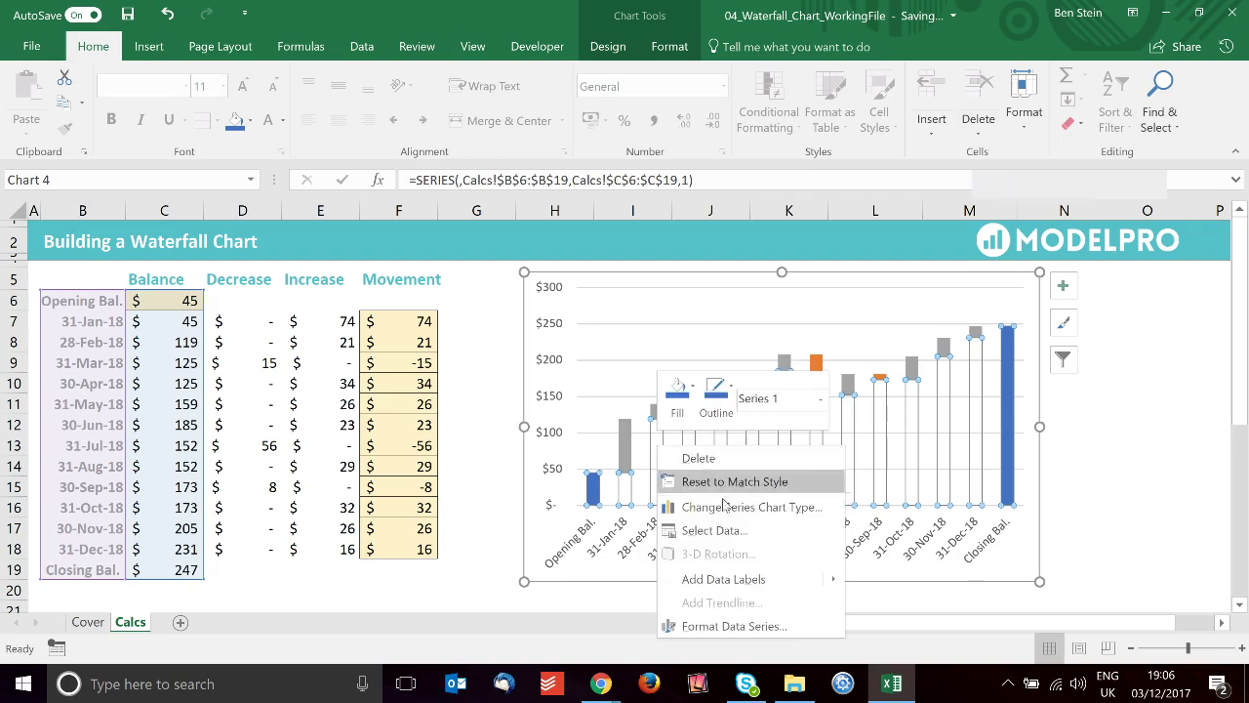
{"action": "left_click", "coordinate": [747, 626]}
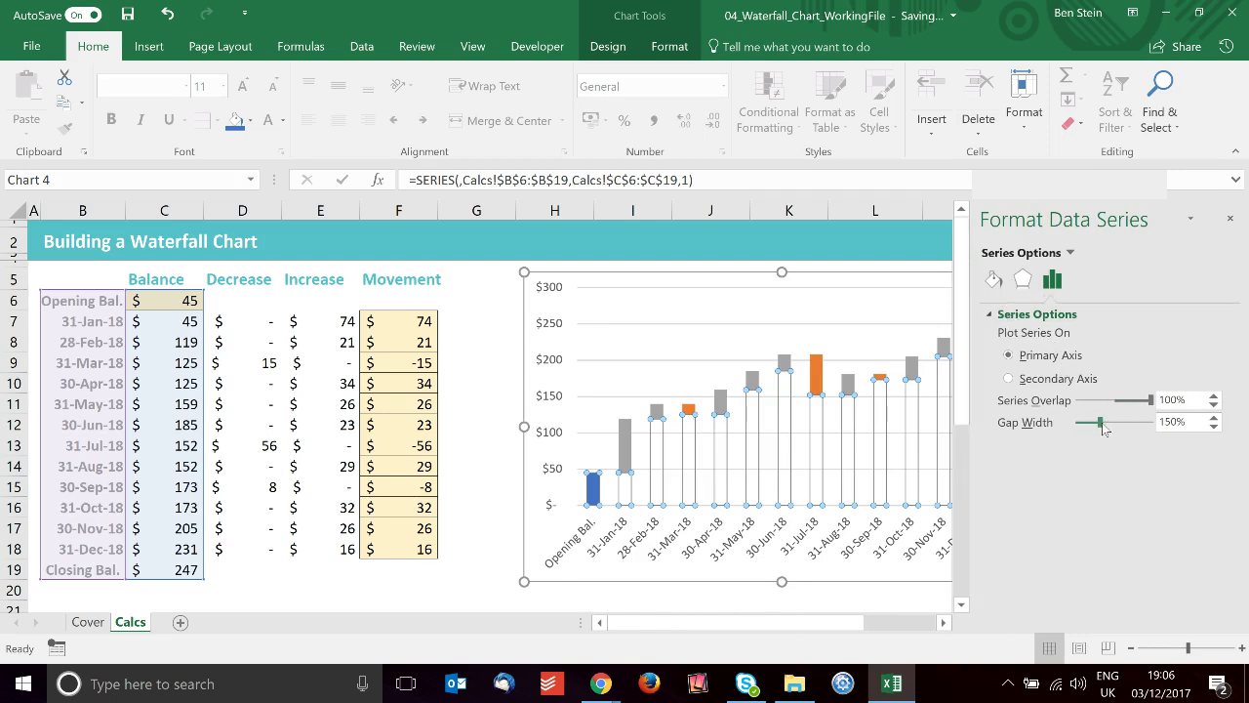
{"action": "left_click_drag", "start_coordinate": [1102, 424], "coordinate": [1087, 428]}
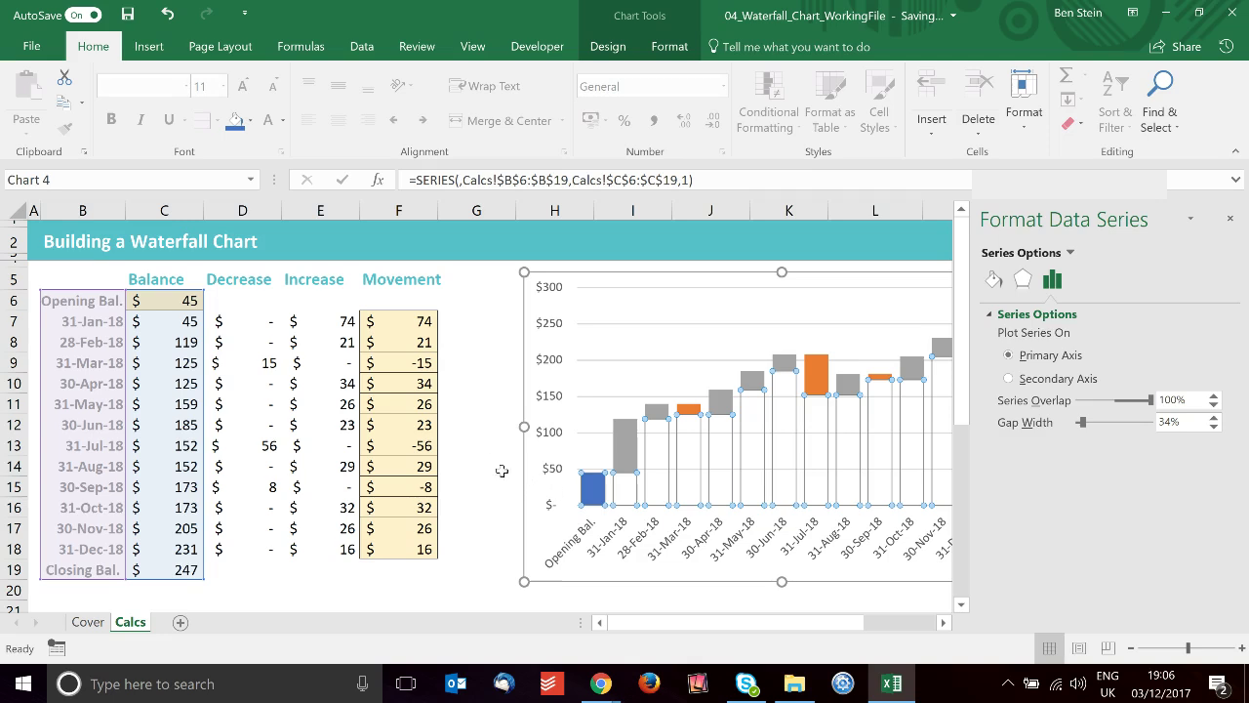
{"action": "left_click", "coordinate": [499, 471]}
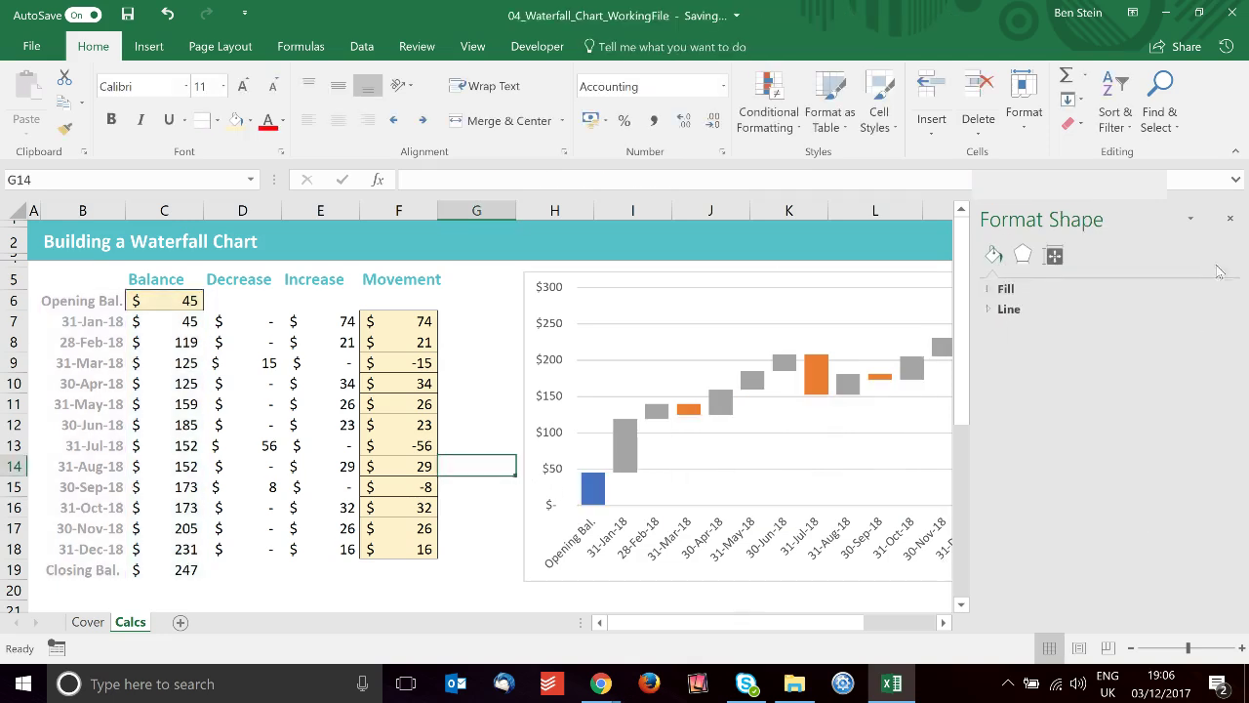
{"action": "left_click", "coordinate": [1231, 221]}
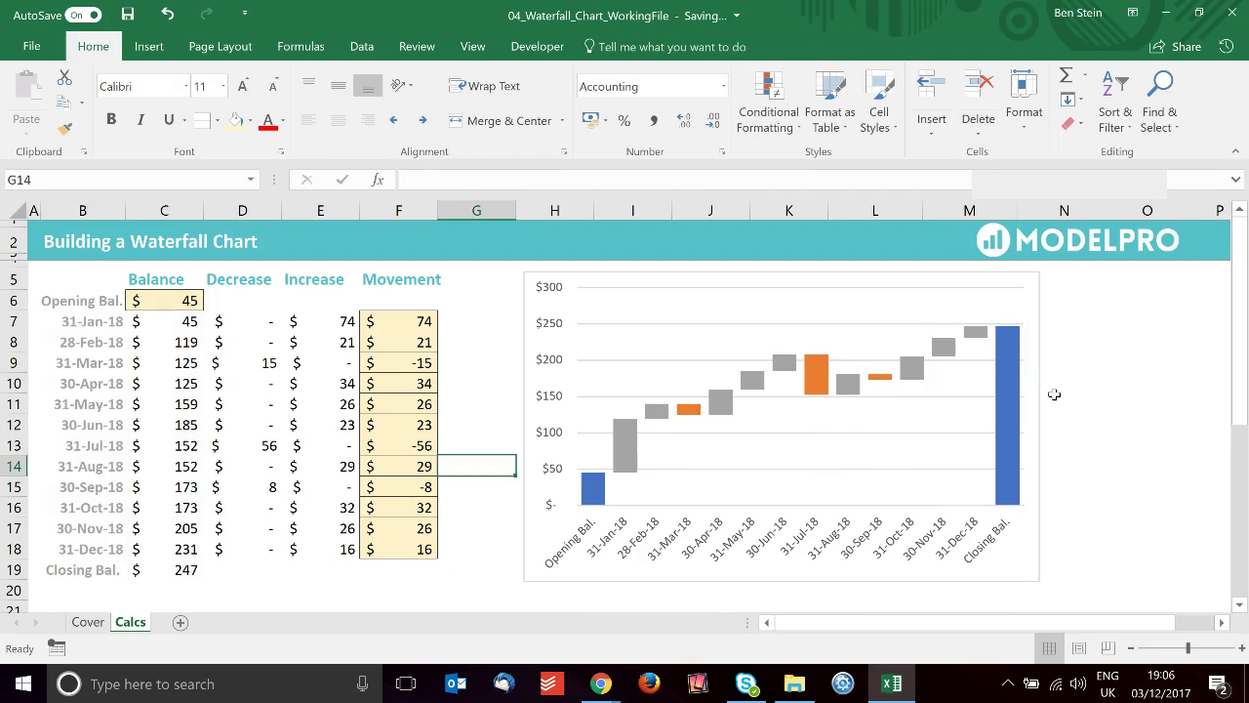
- Fill the chart's grey Increase series with a light green theme colour
{"action": "left_click", "coordinate": [845, 383]}
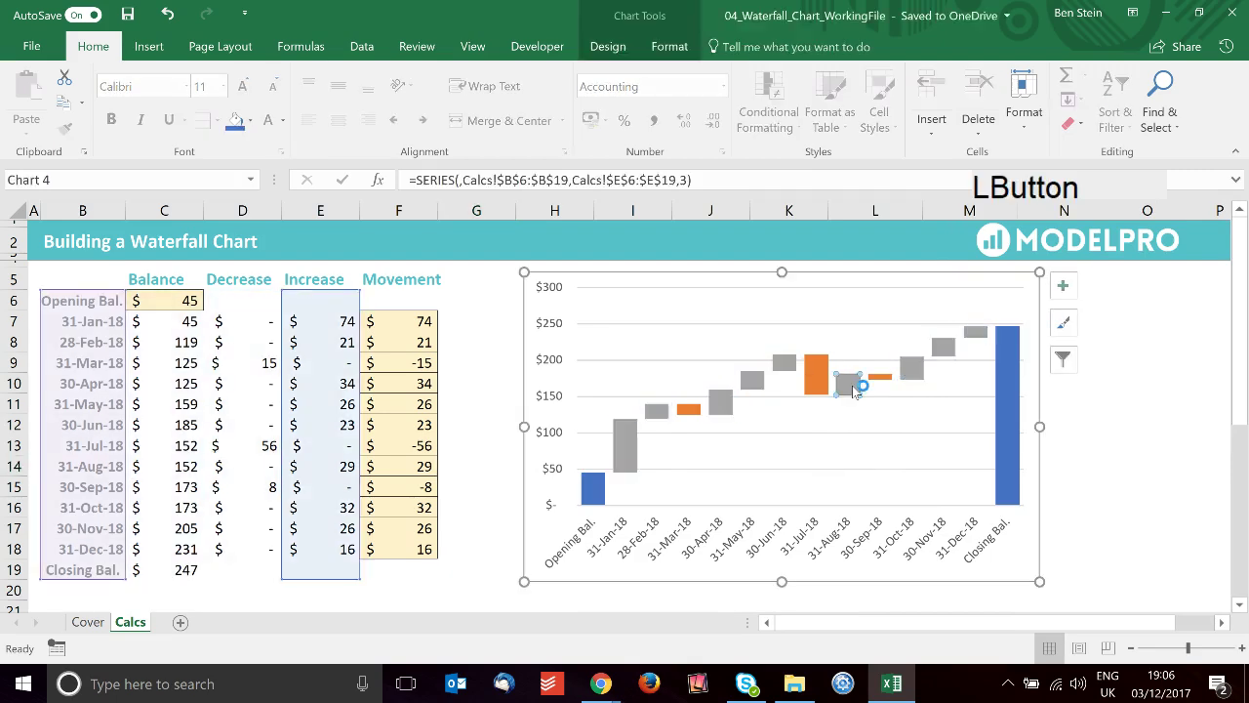
{"action": "left_click", "coordinate": [1057, 393]}
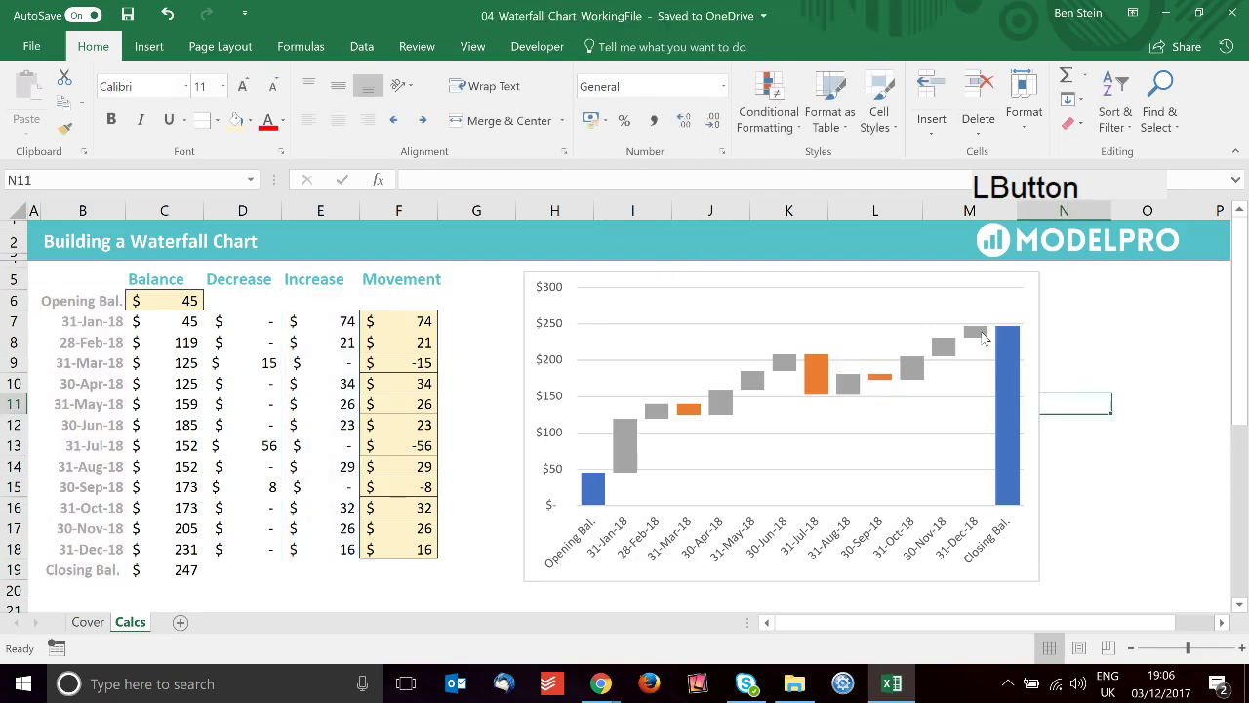
{"action": "left_click", "coordinate": [982, 335]}
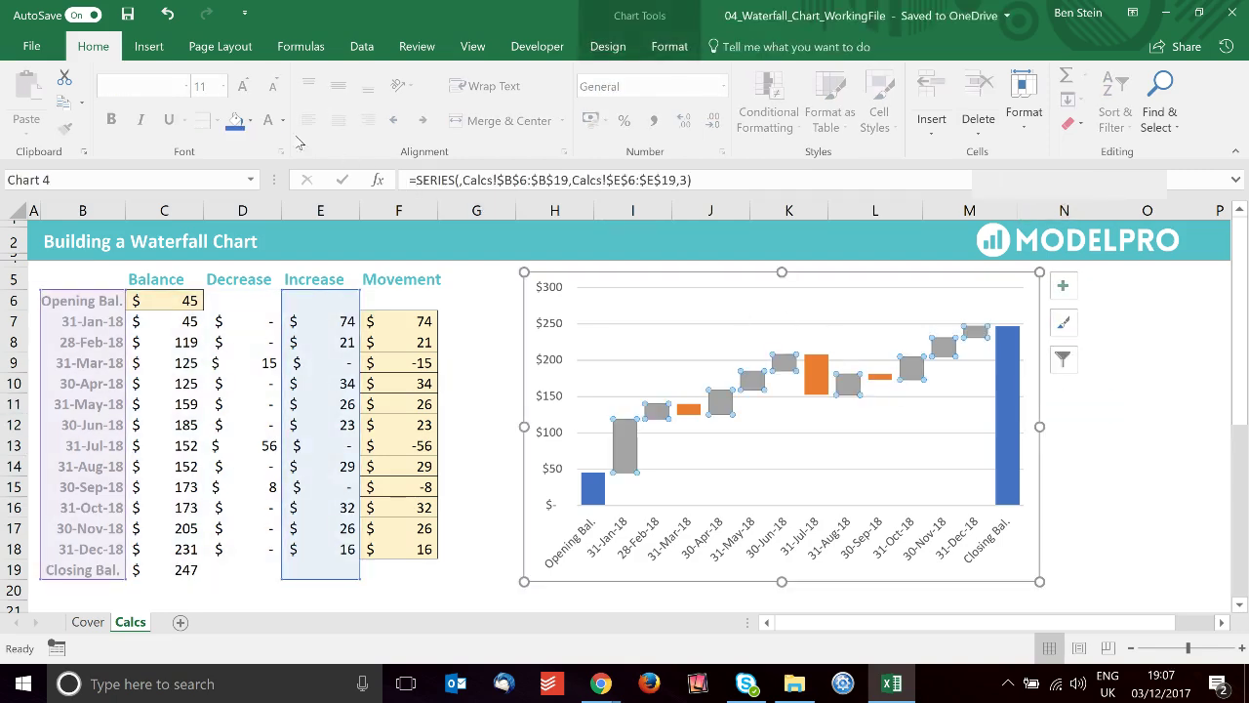
{"action": "left_click", "coordinate": [252, 126]}
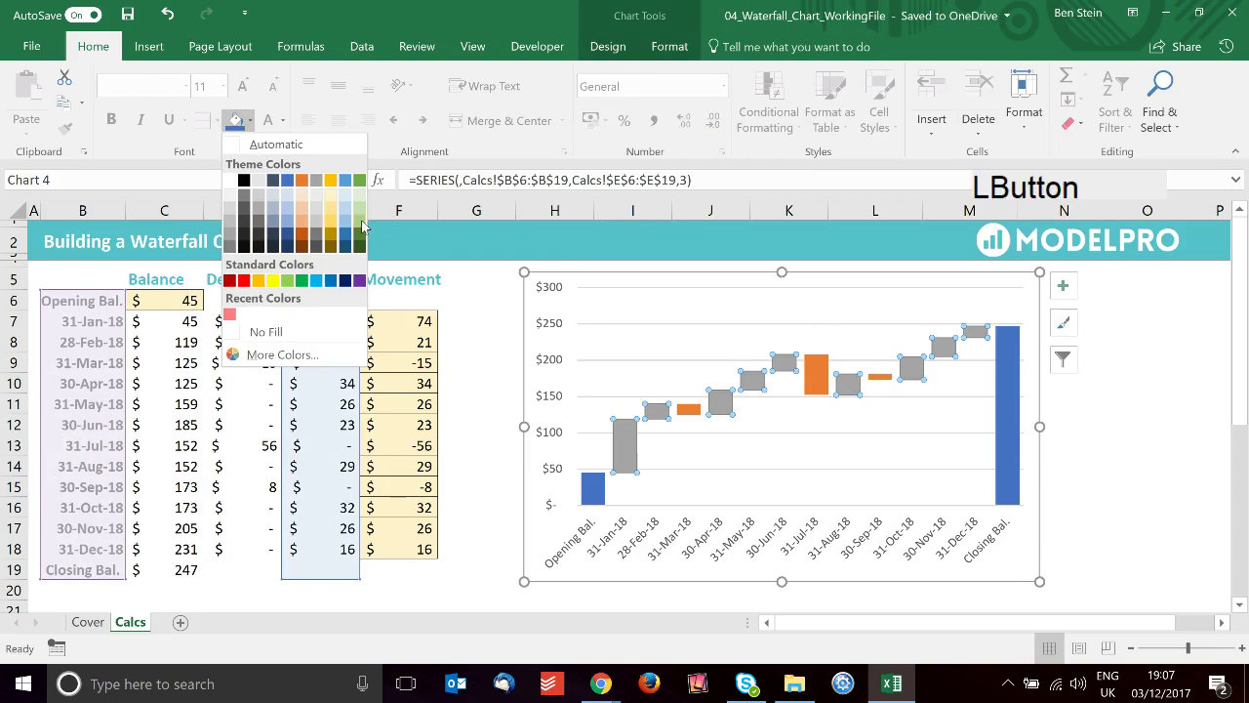
{"action": "left_click", "coordinate": [361, 222]}
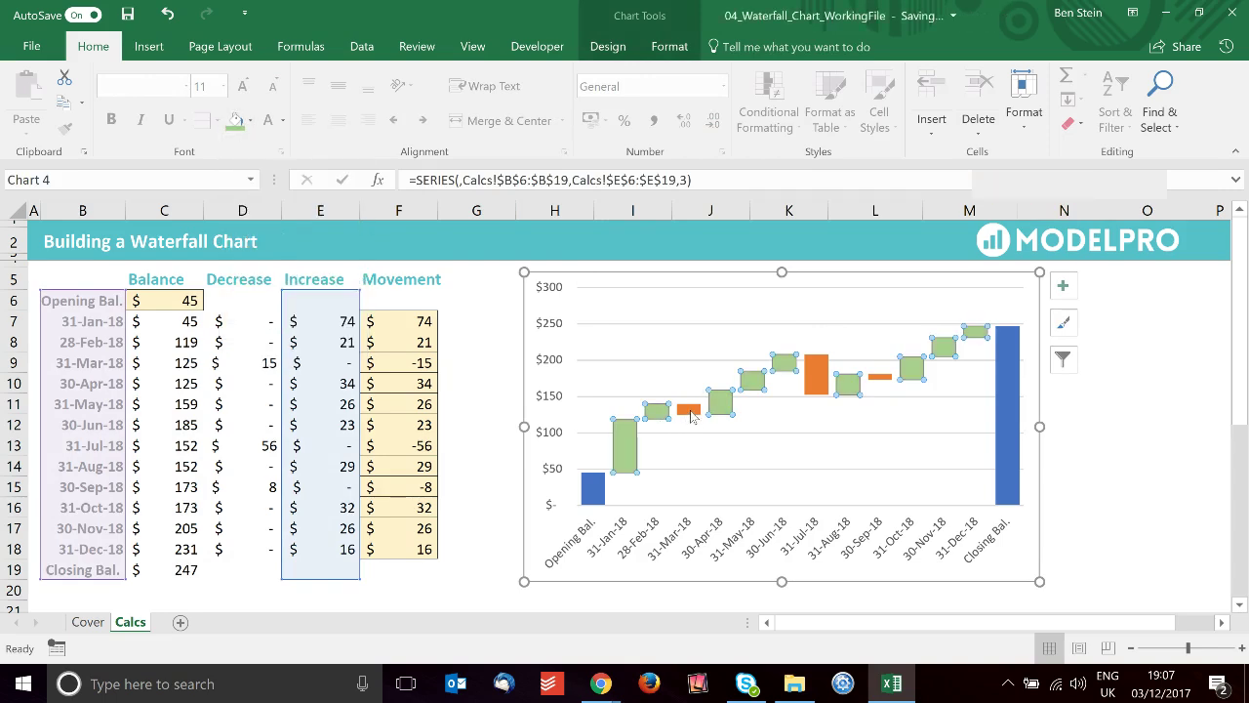
- Fill the chart's orange Decrease series with the recently used light red colour and deselect the chart
{"action": "left_click", "coordinate": [690, 411]}
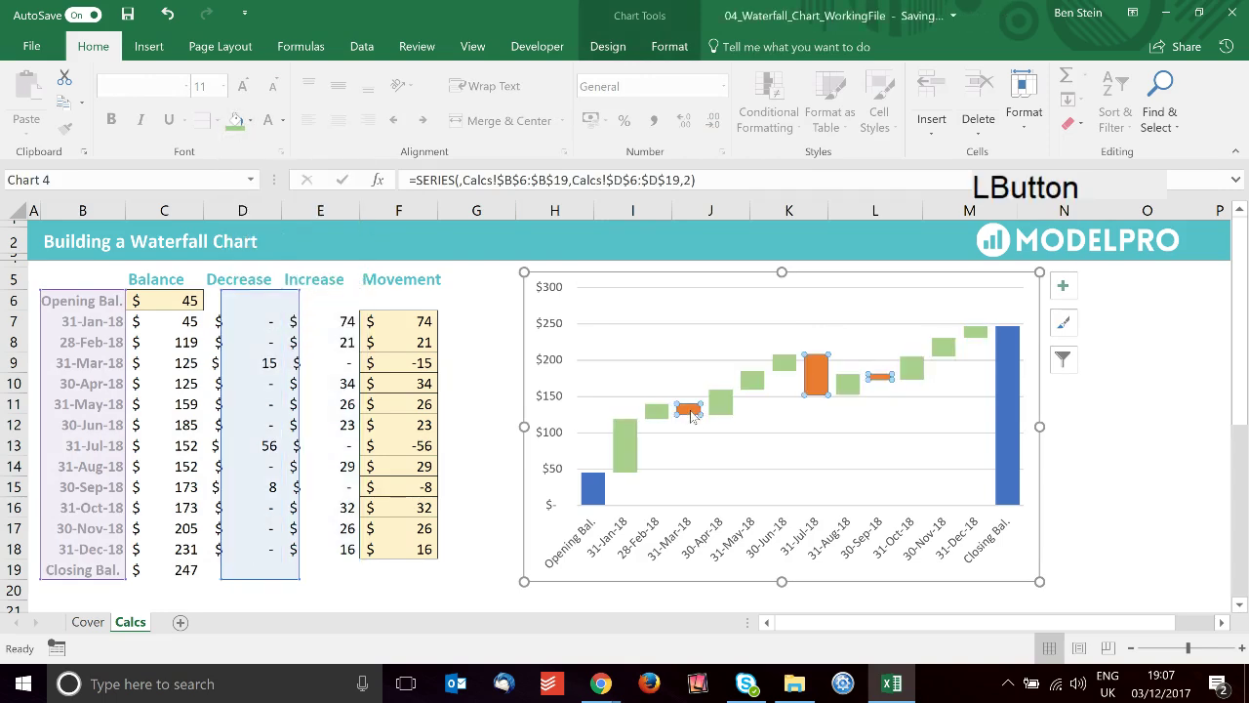
{"action": "left_click", "coordinate": [252, 121]}
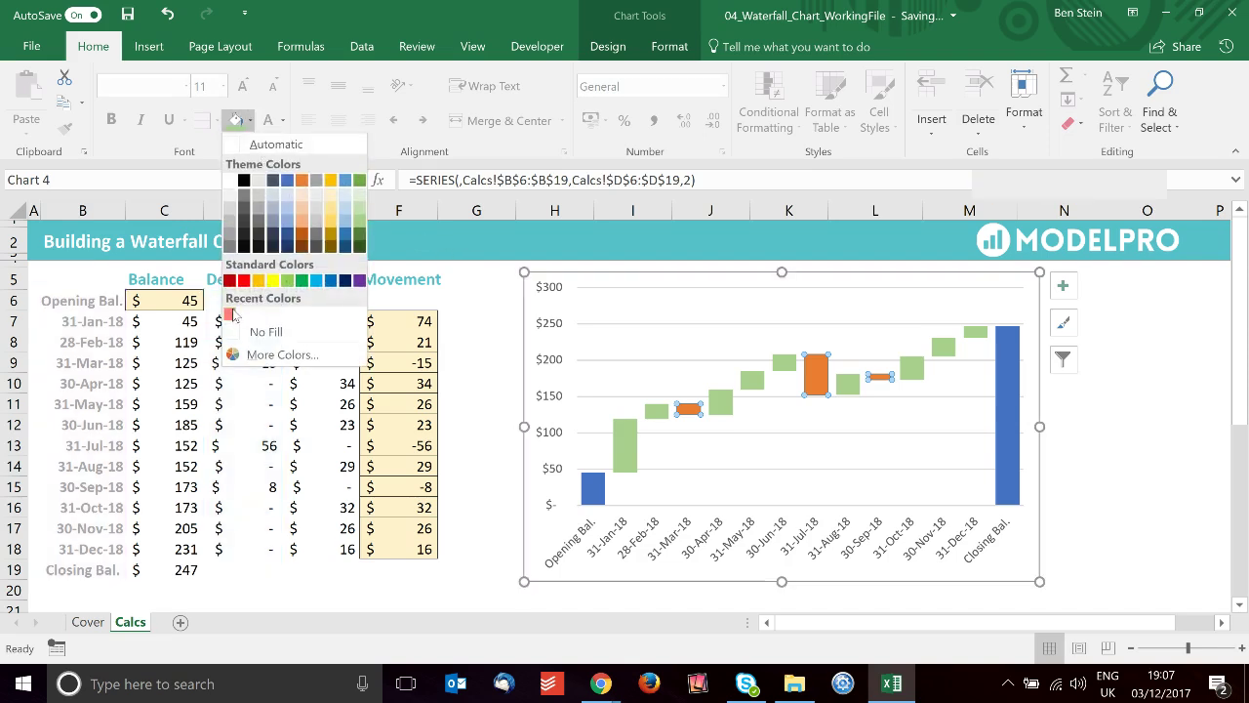
{"action": "left_click", "coordinate": [230, 315]}
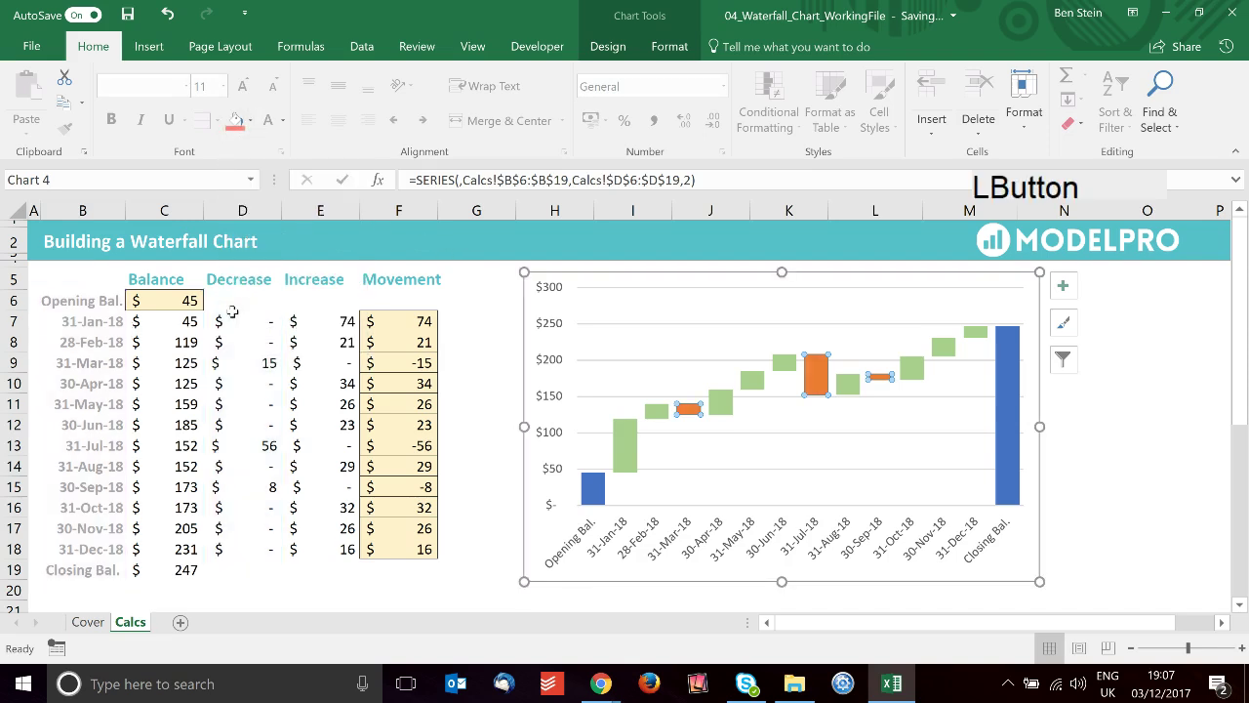
{"action": "left_click", "coordinate": [1083, 439]}
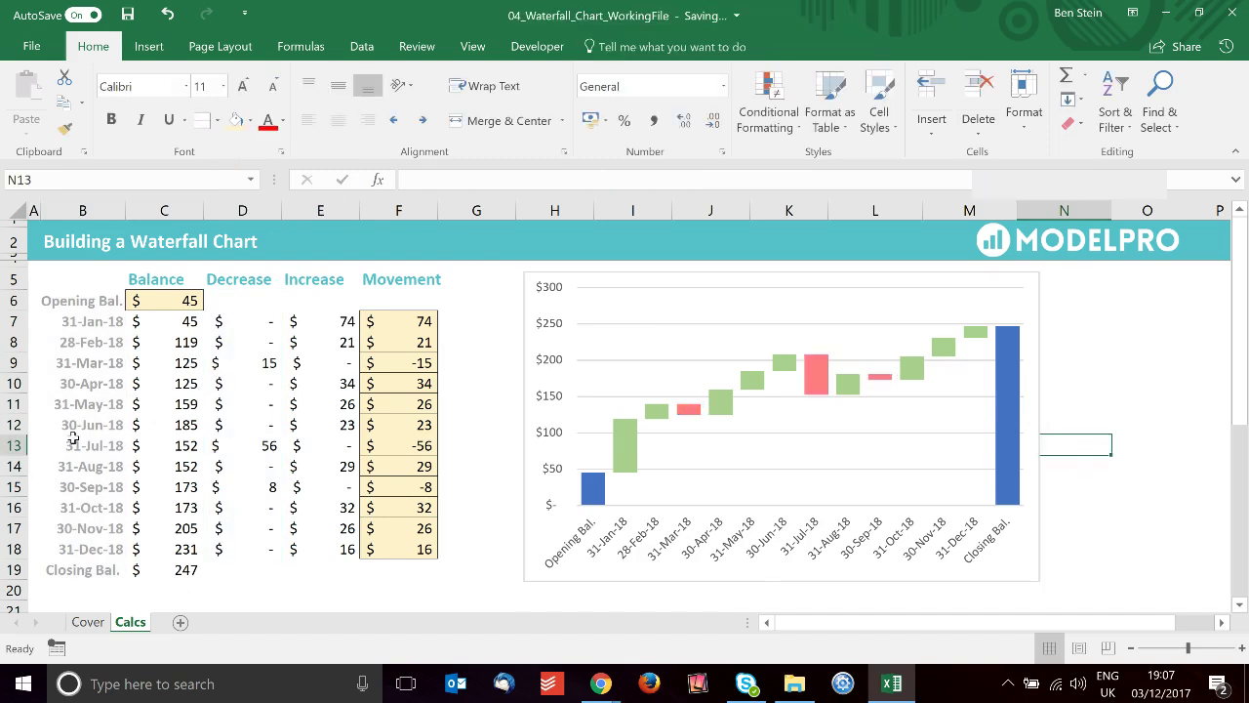